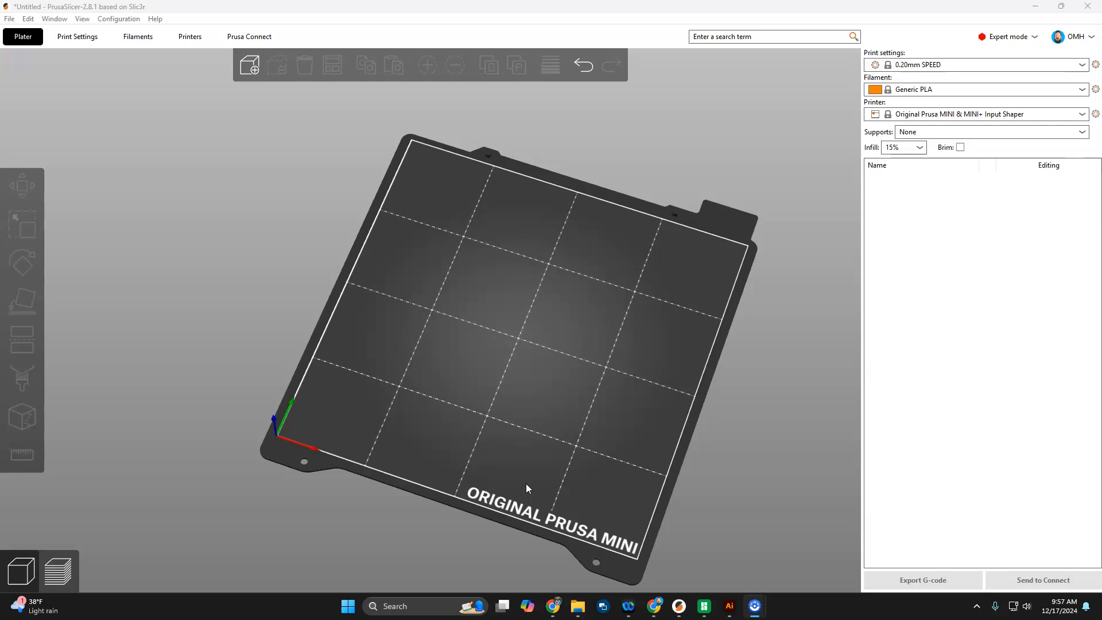
Step: Look over the installed printer presets in the Printer dropdown, then bring up the Configuration menu
{"action": "left_click", "coordinate": [496, 491]}
{"action": "left_click", "coordinate": [976, 115]}
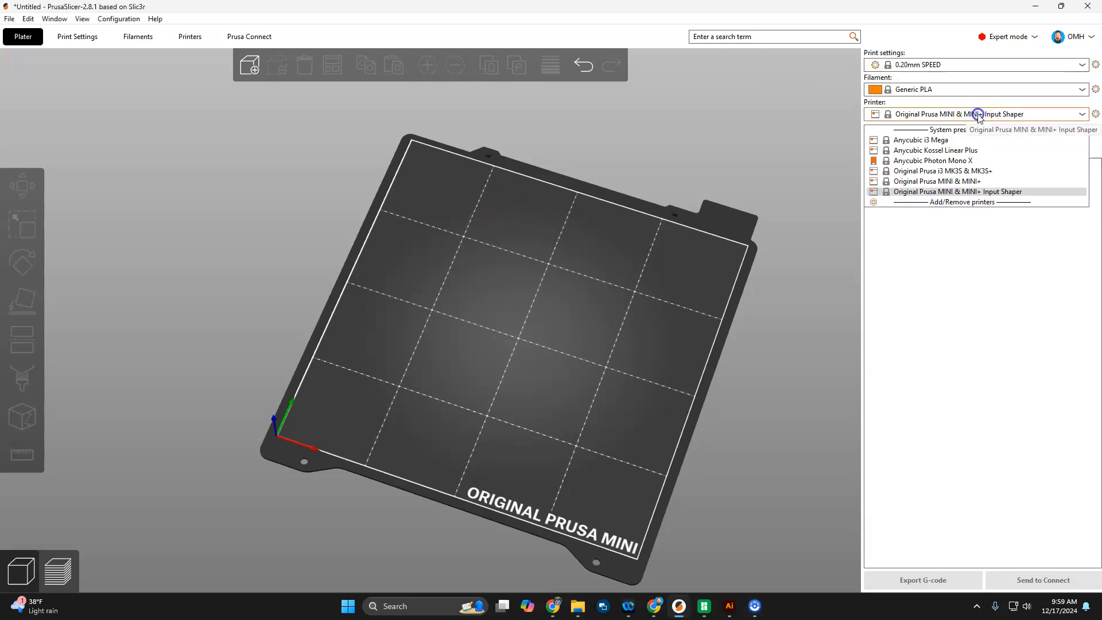
{"action": "left_click", "coordinate": [845, 222]}
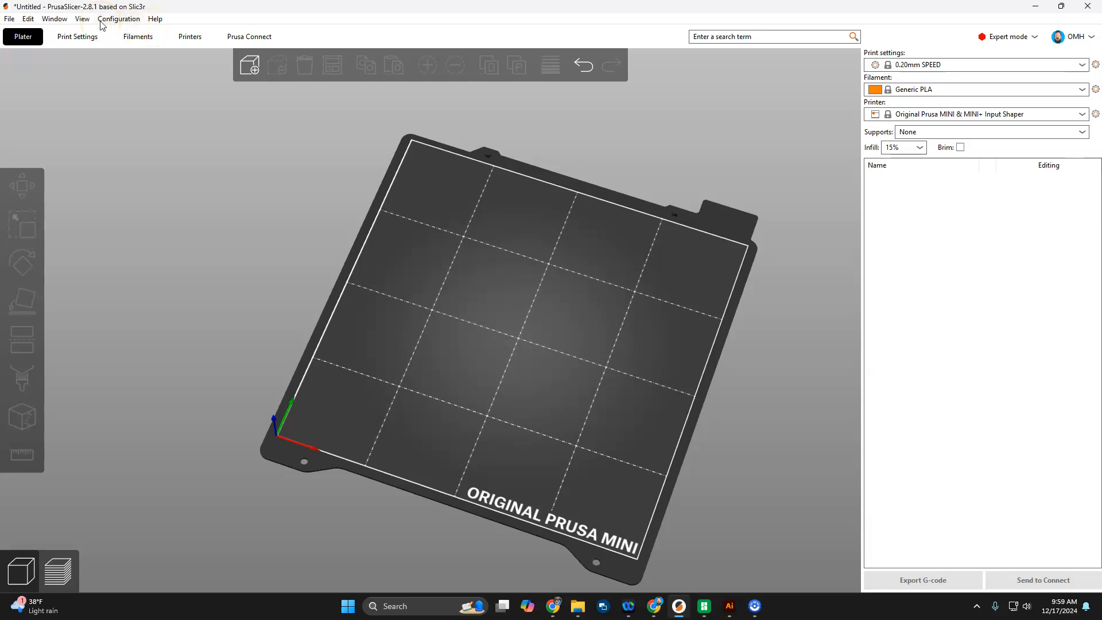
{"action": "left_click", "coordinate": [122, 19]}
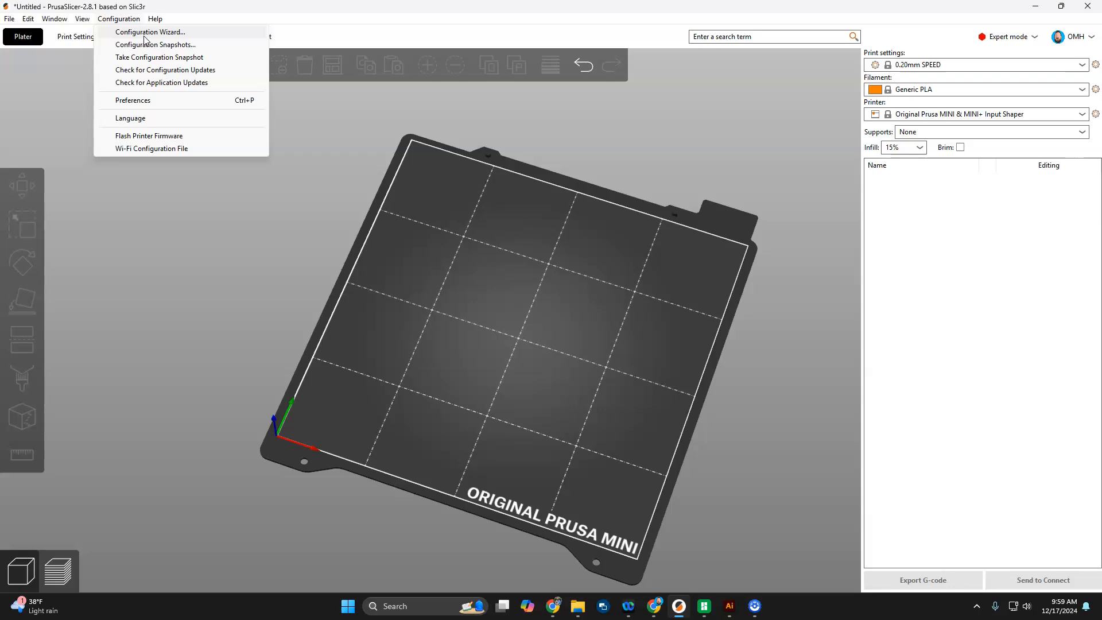
Step: Launch the Configuration Wizard from the Configuration menu, showing its Welcome page
{"action": "left_click", "coordinate": [144, 34]}
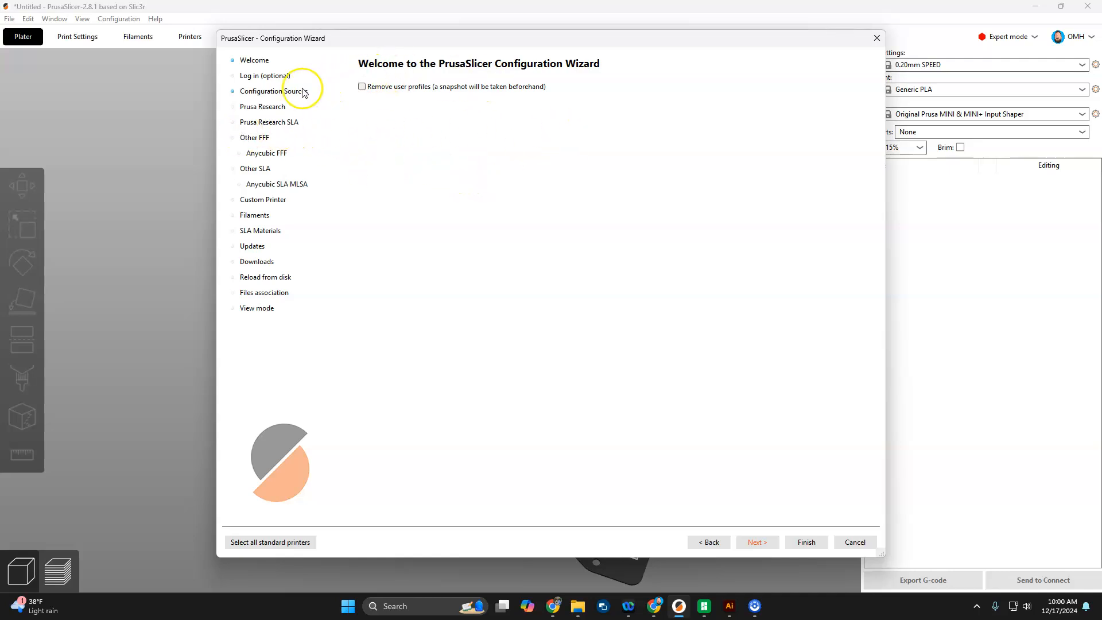
Step: Tick the Original Prusa MK3.5 & MK3.5S with 0.4 mm nozzle on the Prusa Research page
{"action": "left_click", "coordinate": [262, 106]}
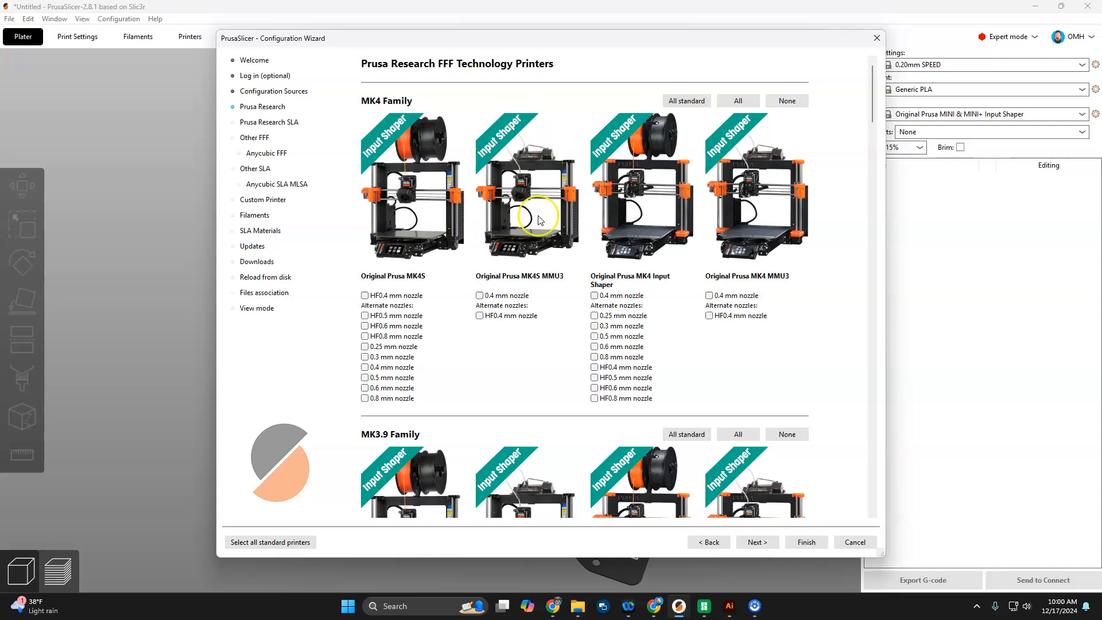
{"action": "scroll", "coordinate": [554, 298], "scroll_direction": "down", "scroll_amount": 3}
{"action": "scroll", "coordinate": [574, 314], "scroll_direction": "down", "scroll_amount": 3}
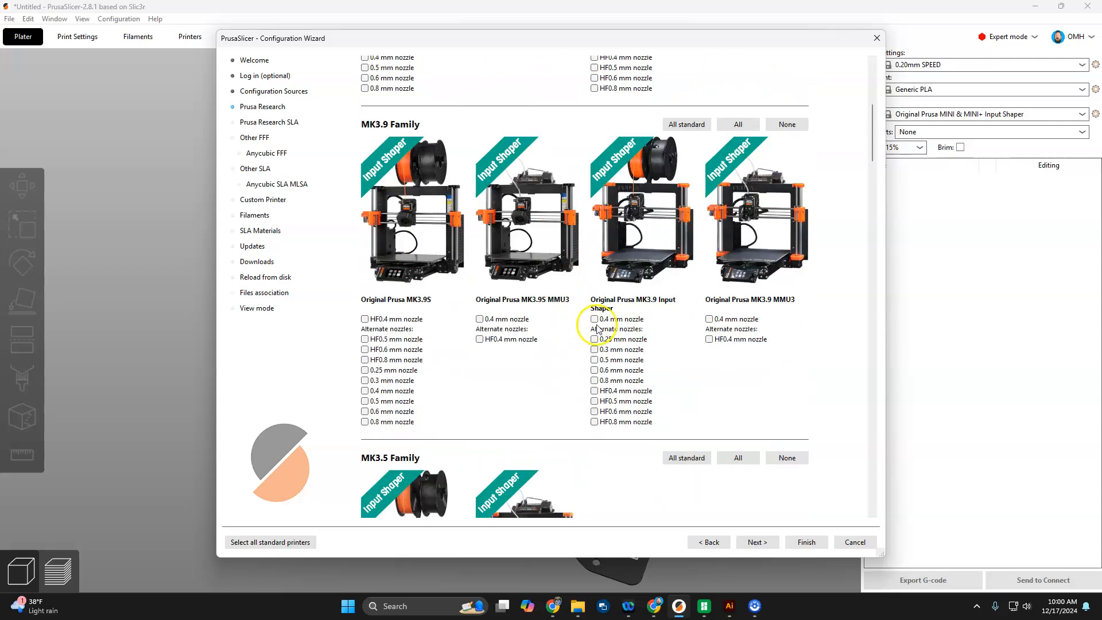
{"action": "scroll", "coordinate": [628, 301], "scroll_direction": "down", "scroll_amount": 3}
{"action": "scroll", "coordinate": [634, 301], "scroll_direction": "down", "scroll_amount": 2}
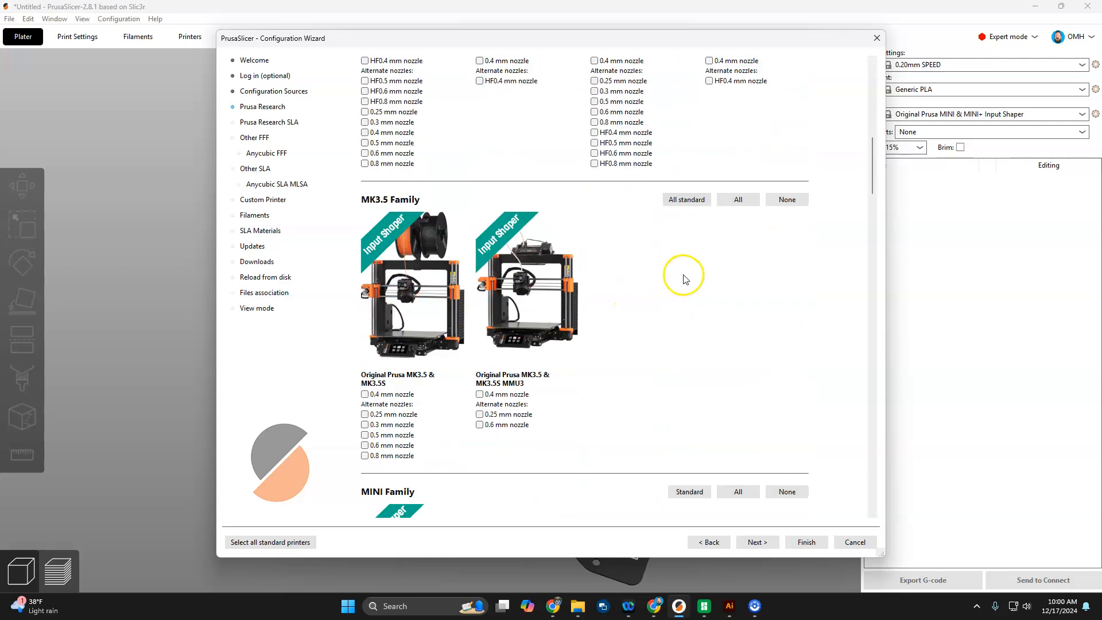
{"action": "left_click", "coordinate": [365, 394]}
Step: Browse the rest of the Prusa FFF printer list, then move to the Prusa Research SLA page
{"action": "scroll", "coordinate": [469, 286], "scroll_direction": "down", "scroll_amount": 5}
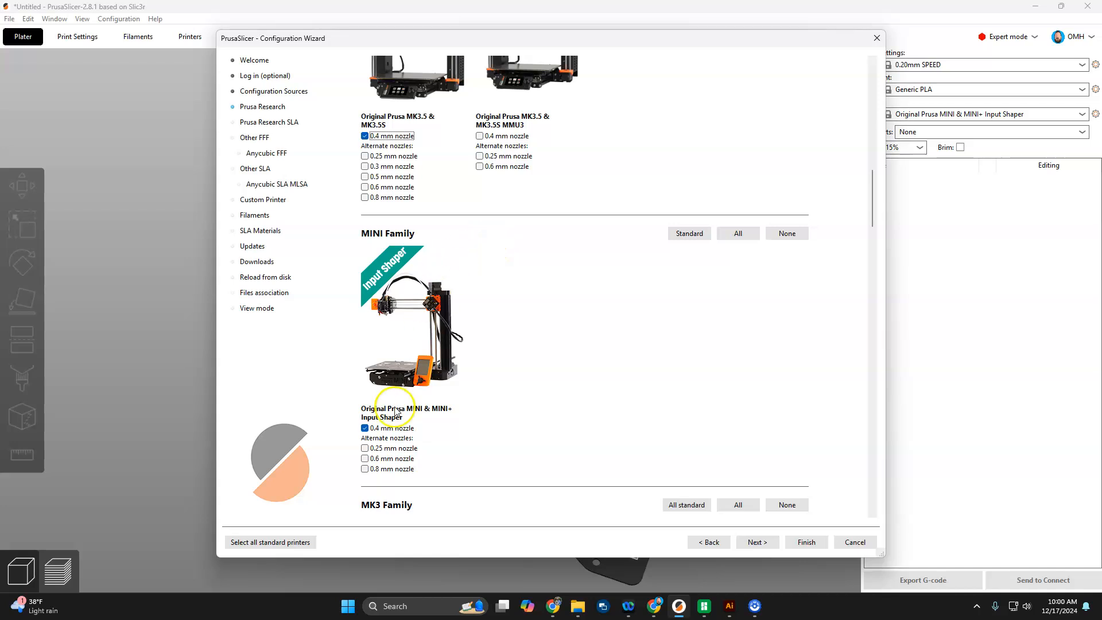
{"action": "scroll", "coordinate": [473, 311], "scroll_direction": "down", "scroll_amount": 4}
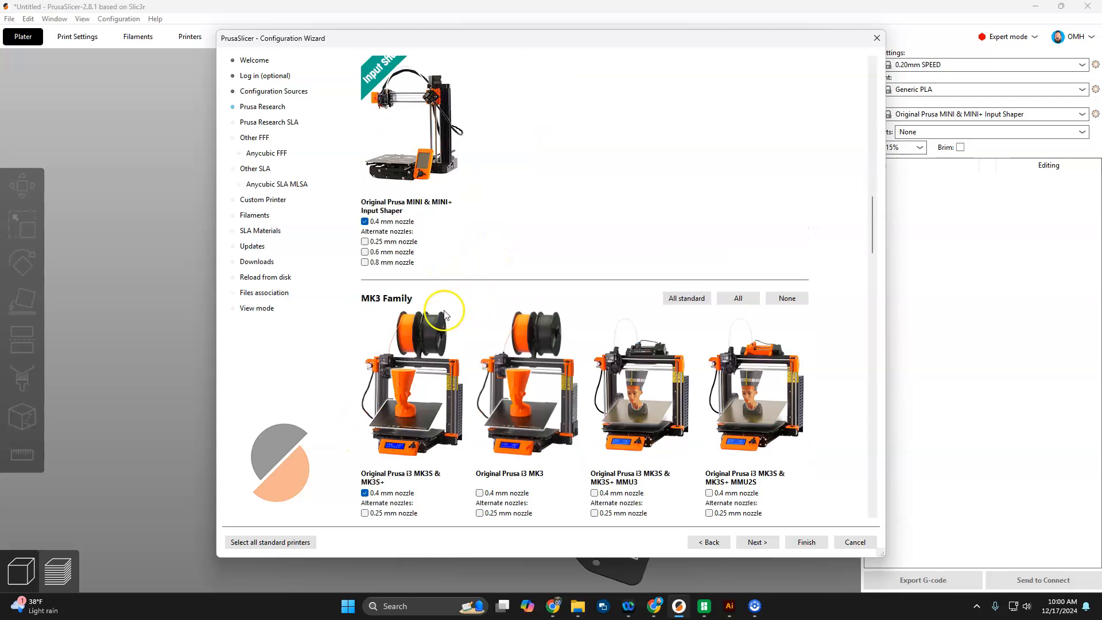
{"action": "scroll", "coordinate": [445, 314], "scroll_direction": "down", "scroll_amount": 3}
{"action": "scroll", "coordinate": [475, 275], "scroll_direction": "down", "scroll_amount": 18}
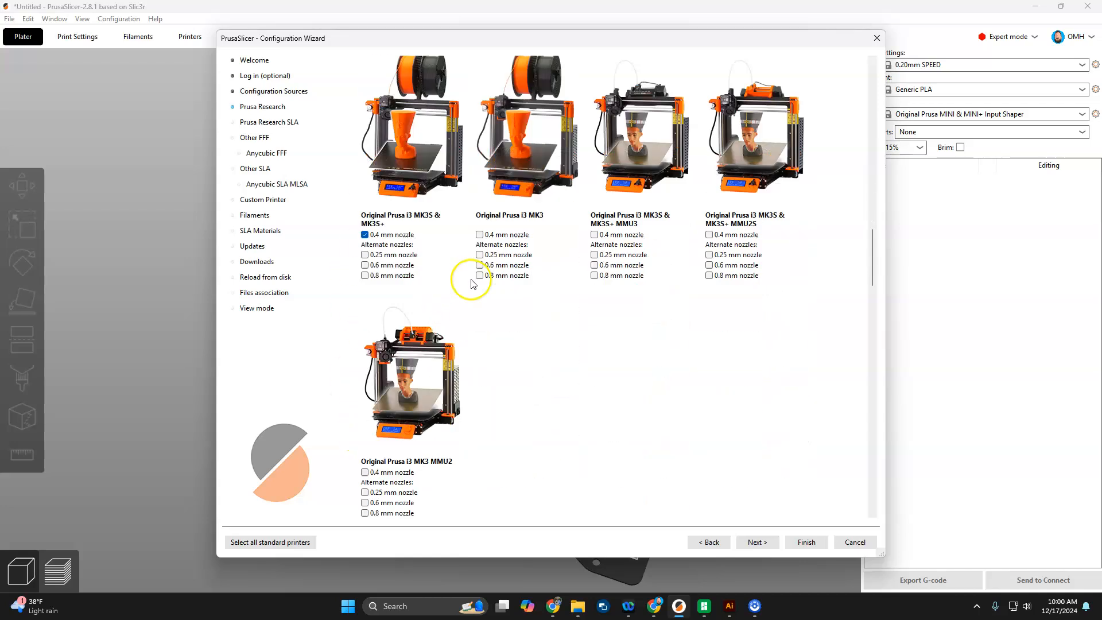
{"action": "scroll", "coordinate": [610, 310], "scroll_direction": "down", "scroll_amount": 14}
{"action": "scroll", "coordinate": [630, 273], "scroll_direction": "up", "scroll_amount": 8}
{"action": "scroll", "coordinate": [581, 236], "scroll_direction": "up", "scroll_amount": 10}
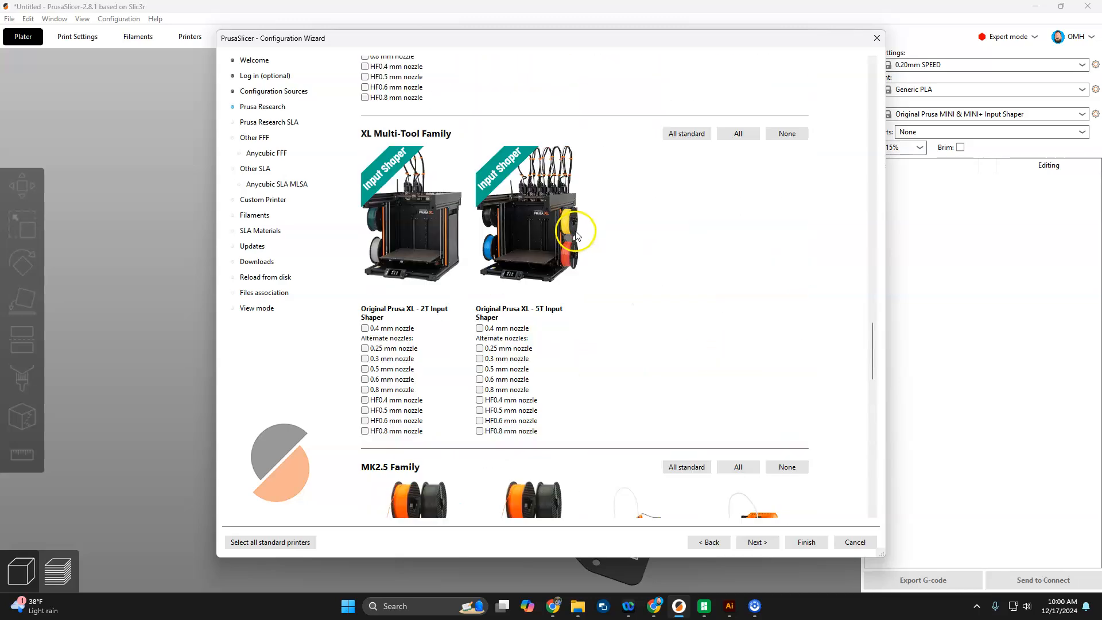
{"action": "left_click", "coordinate": [265, 123]}
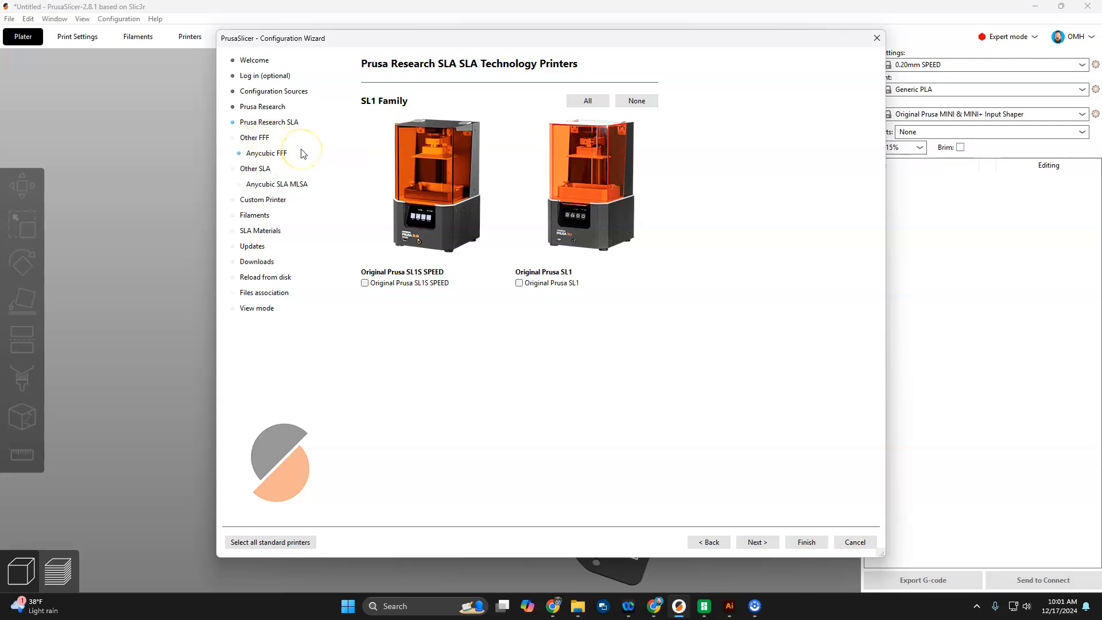
Step: Tick Creality next to Anycubic on the wizard's Other FFF vendors page
{"action": "left_click", "coordinate": [255, 138]}
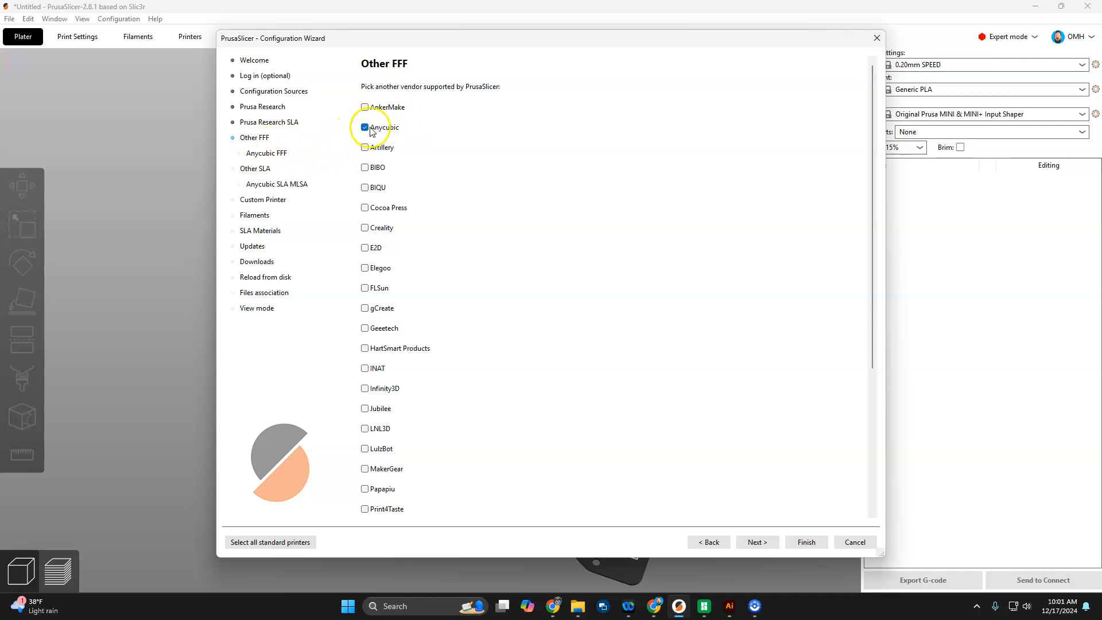
{"action": "scroll", "coordinate": [447, 382], "scroll_direction": "down", "scroll_amount": 5}
{"action": "scroll", "coordinate": [445, 378], "scroll_direction": "up", "scroll_amount": 5}
{"action": "left_click", "coordinate": [364, 229]}
Step: Browse the Anycubic FFF, Creality FFF and Anycubic SLA printer pages before heading to Filaments
{"action": "left_click", "coordinate": [757, 541]}
{"action": "scroll", "coordinate": [455, 227], "scroll_direction": "down", "scroll_amount": 5}
{"action": "scroll", "coordinate": [455, 227], "scroll_direction": "down", "scroll_amount": 3}
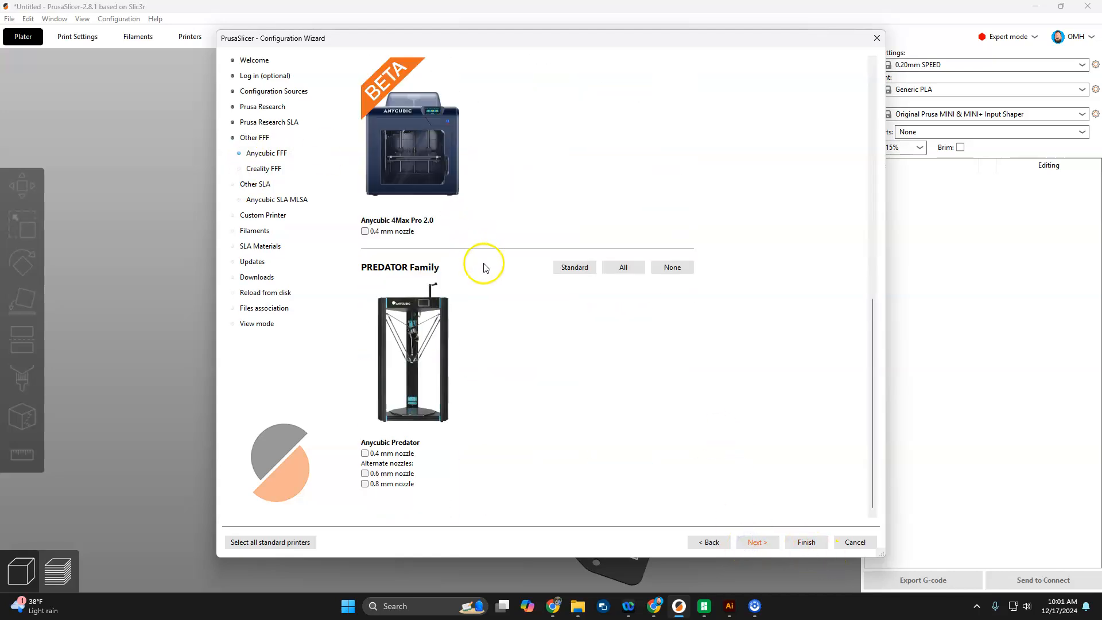
{"action": "scroll", "coordinate": [593, 437], "scroll_direction": "up", "scroll_amount": 8}
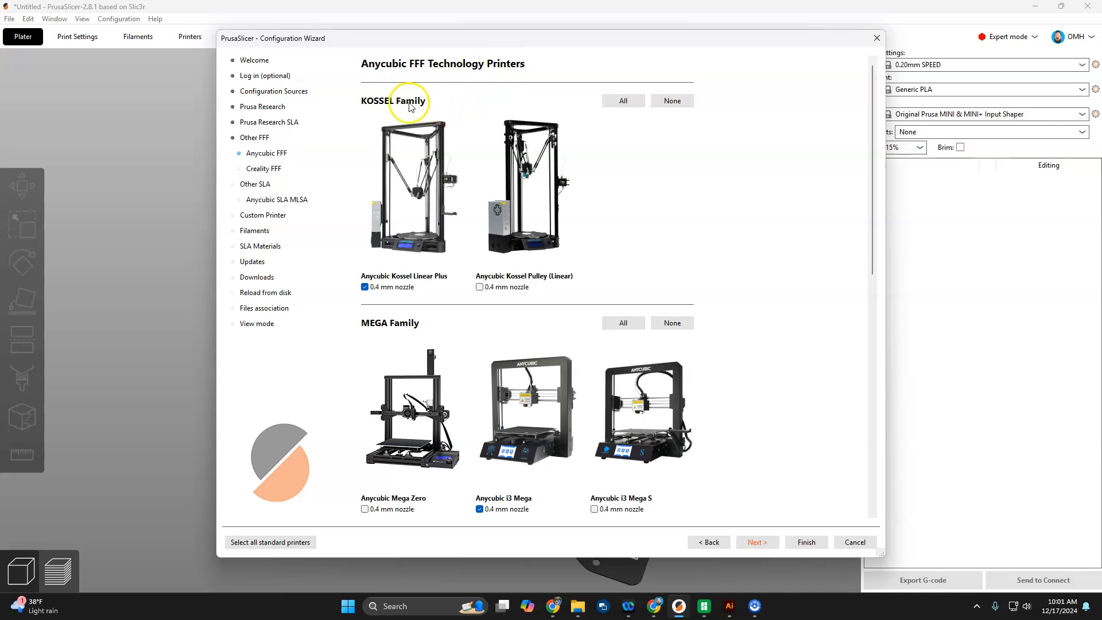
{"action": "scroll", "coordinate": [533, 241], "scroll_direction": "down", "scroll_amount": 5}
{"action": "scroll", "coordinate": [560, 316], "scroll_direction": "up", "scroll_amount": 4}
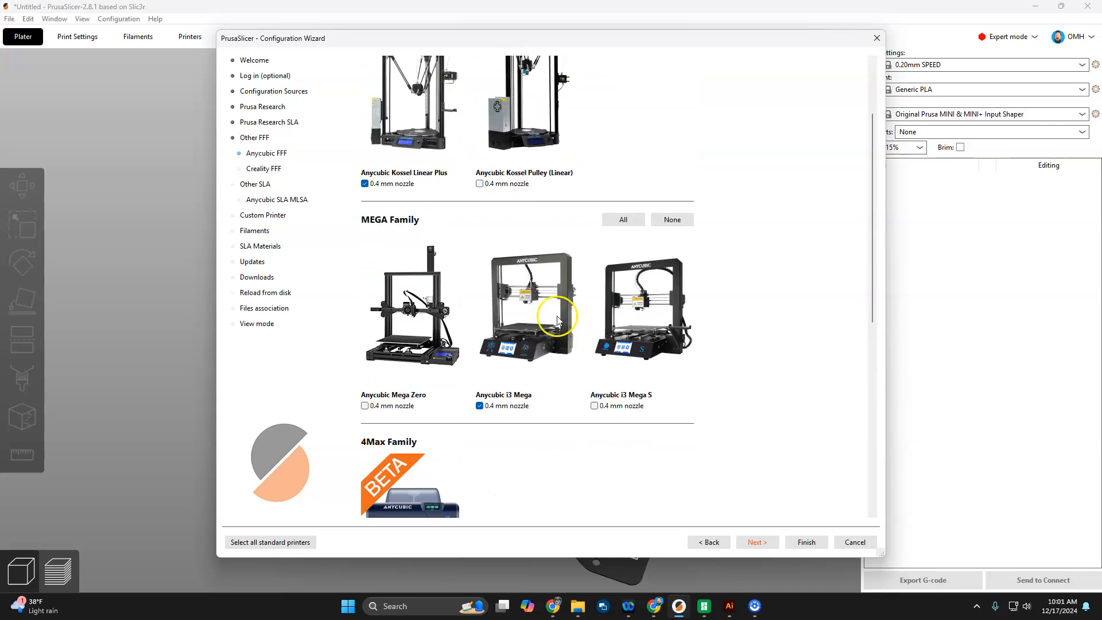
{"action": "left_click", "coordinate": [261, 169]}
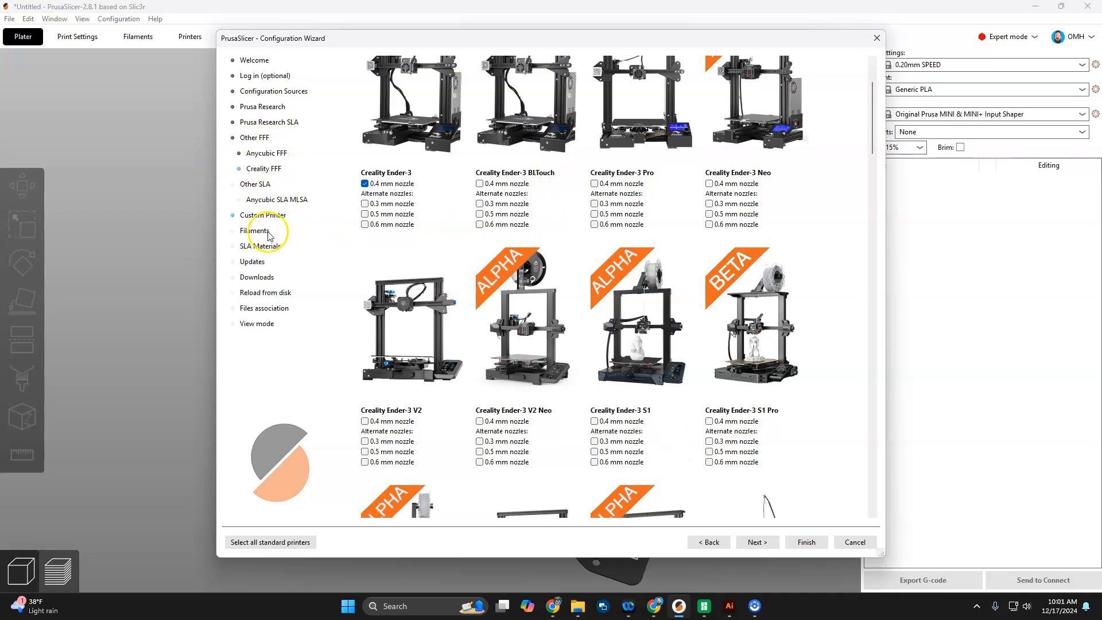
{"action": "left_click", "coordinate": [275, 199]}
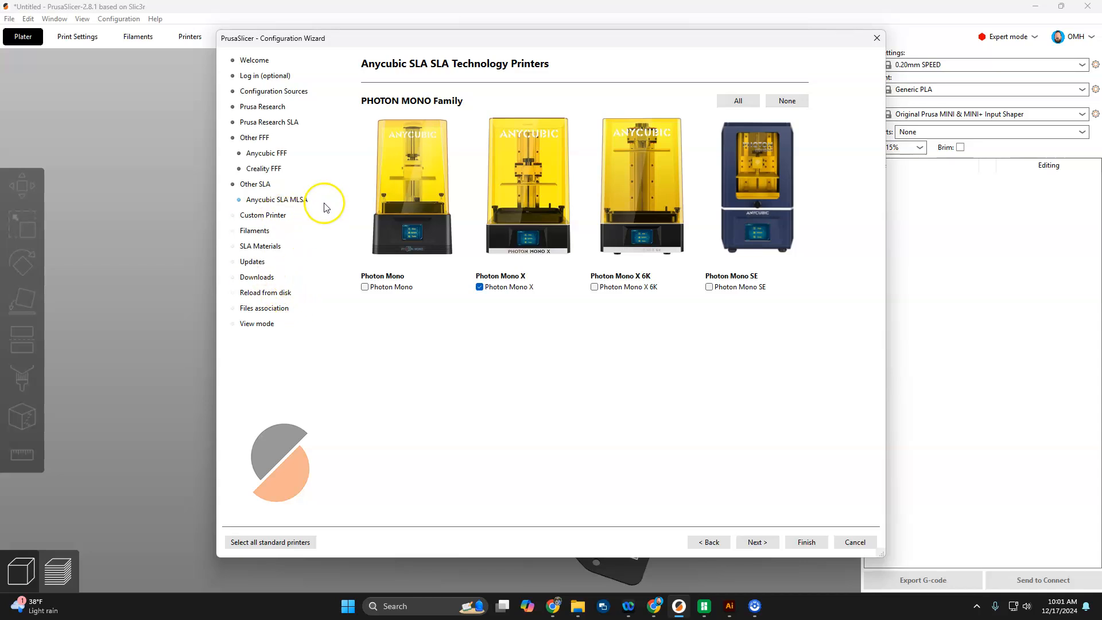
{"action": "left_click", "coordinate": [265, 232]}
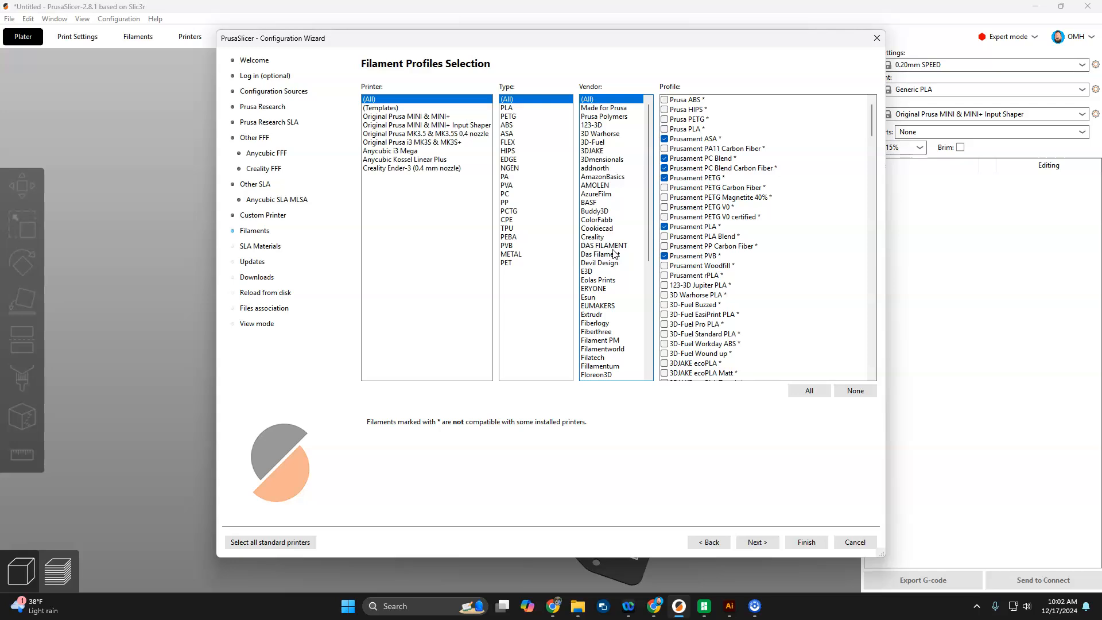
Step: Clear all filament profiles, filter to PLA, and tick Generic PLA from the Generic vendor
{"action": "left_click", "coordinate": [855, 390]}
{"action": "left_click", "coordinate": [509, 108]}
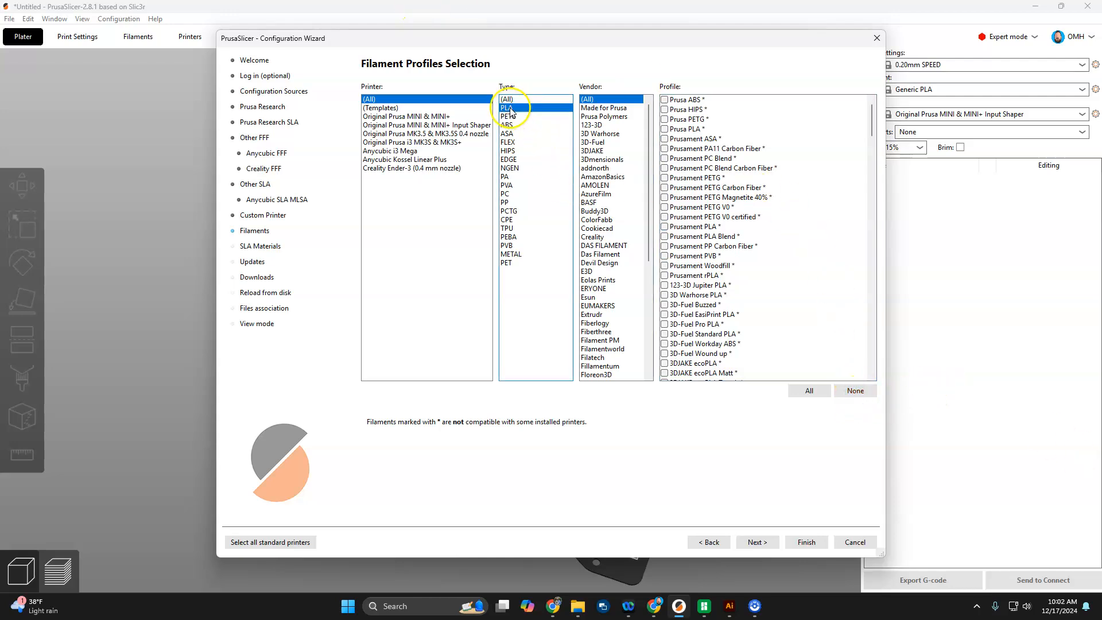
{"action": "scroll", "coordinate": [618, 241], "scroll_direction": "down", "scroll_amount": 1}
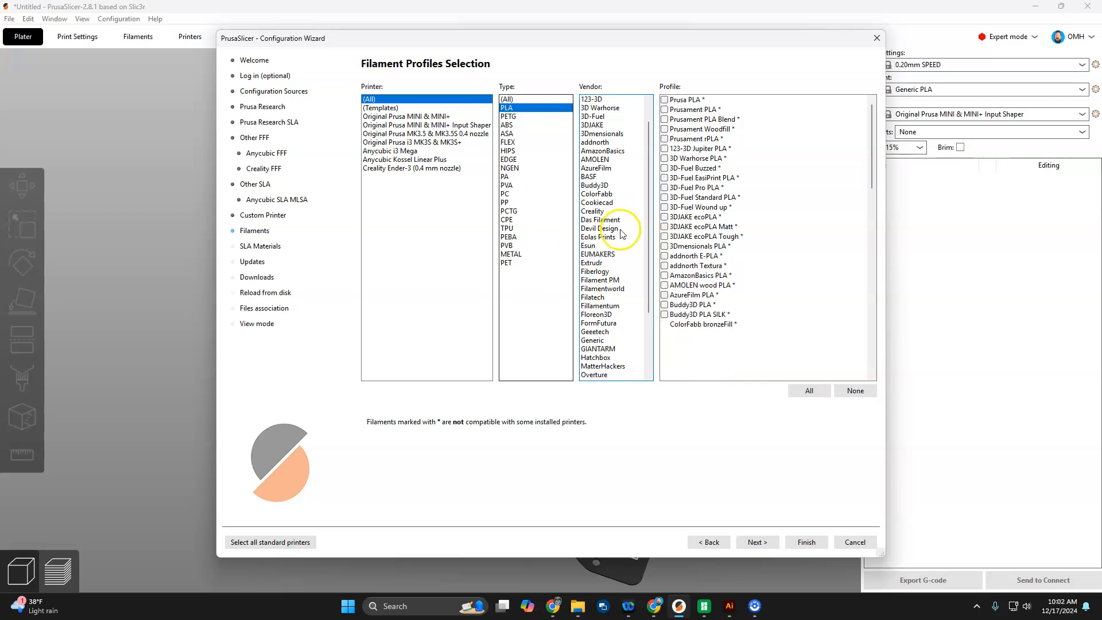
{"action": "scroll", "coordinate": [599, 290], "scroll_direction": "down", "scroll_amount": 1}
{"action": "left_click", "coordinate": [594, 314]}
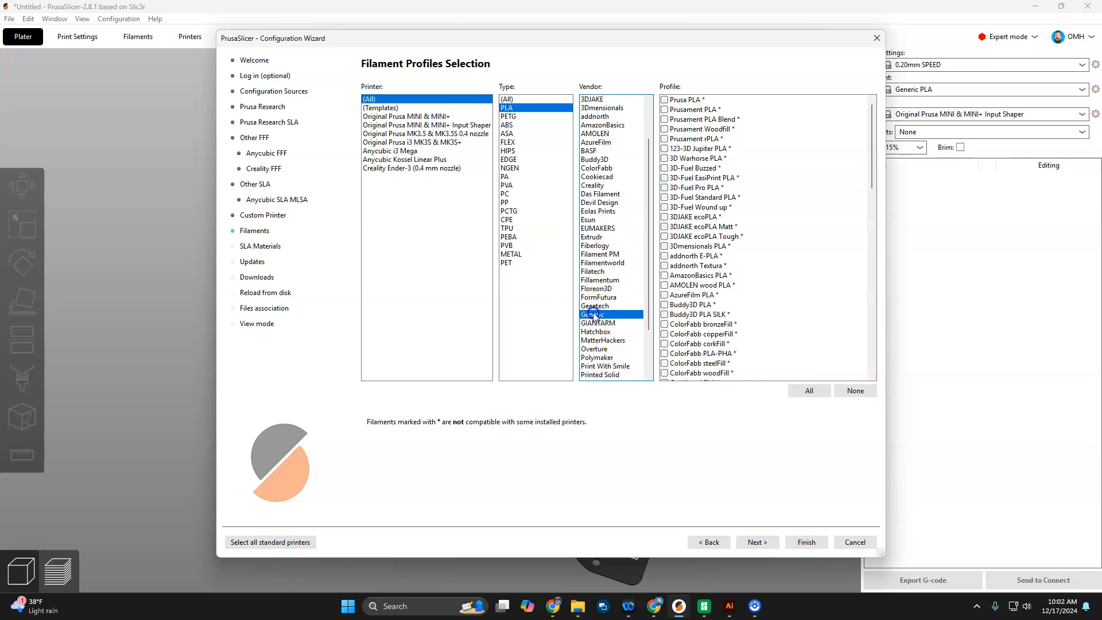
{"action": "left_click", "coordinate": [664, 99]}
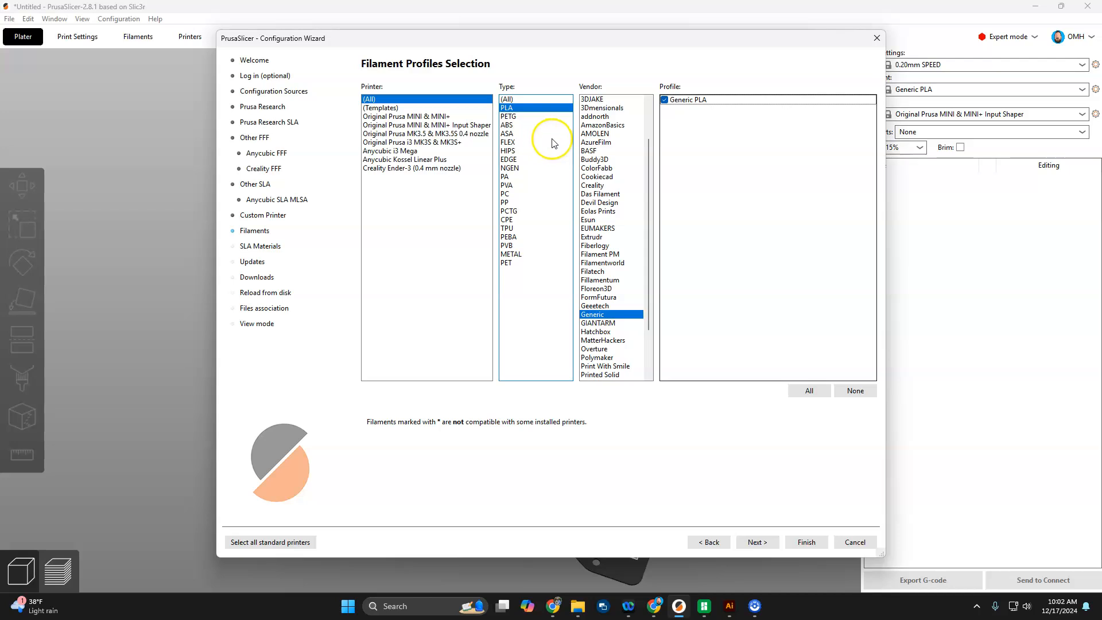
Step: Tick Prusa PLA under Made for Prusa, clear everything again, and re-tick only Prusa PLA
{"action": "scroll", "coordinate": [610, 195], "scroll_direction": "up", "scroll_amount": 2}
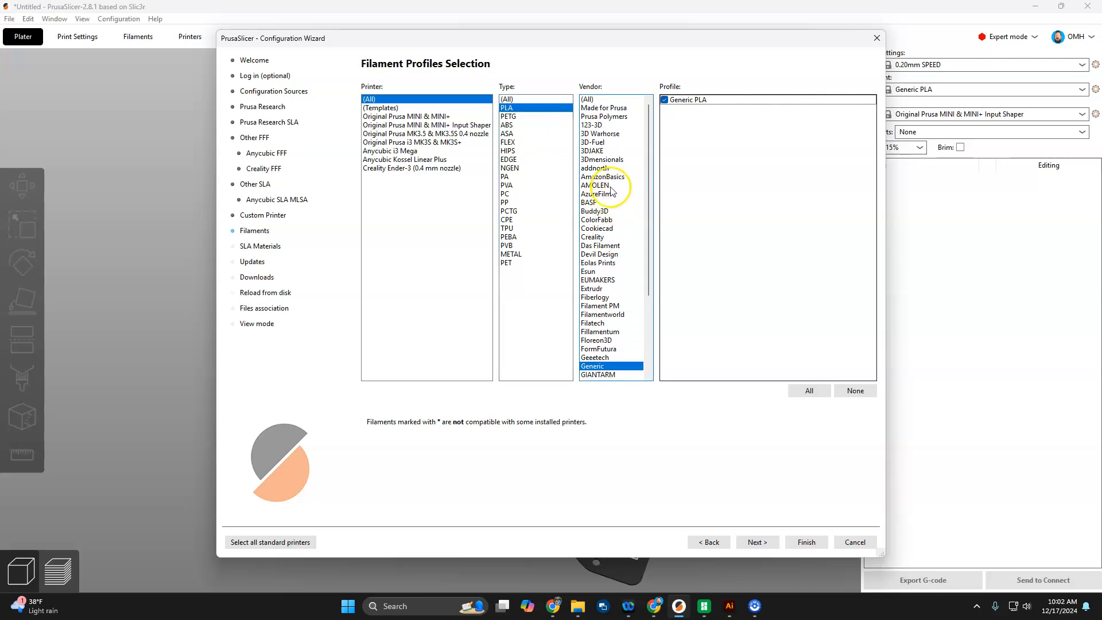
{"action": "left_click", "coordinate": [603, 108]}
{"action": "left_click", "coordinate": [664, 99]}
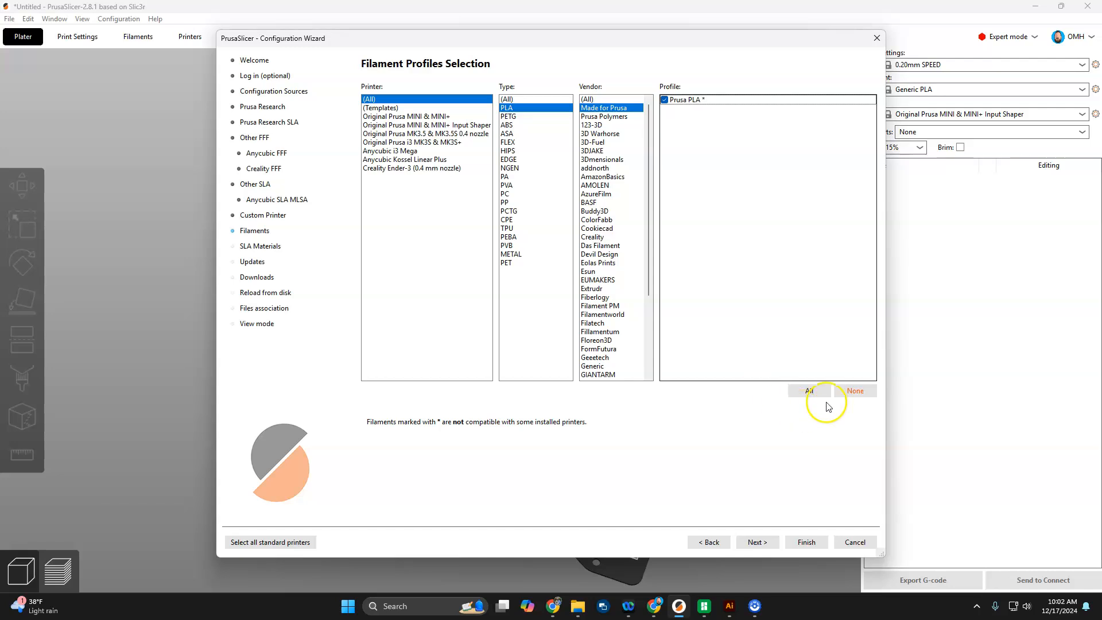
{"action": "left_click", "coordinate": [857, 393]}
{"action": "left_click", "coordinate": [663, 100]}
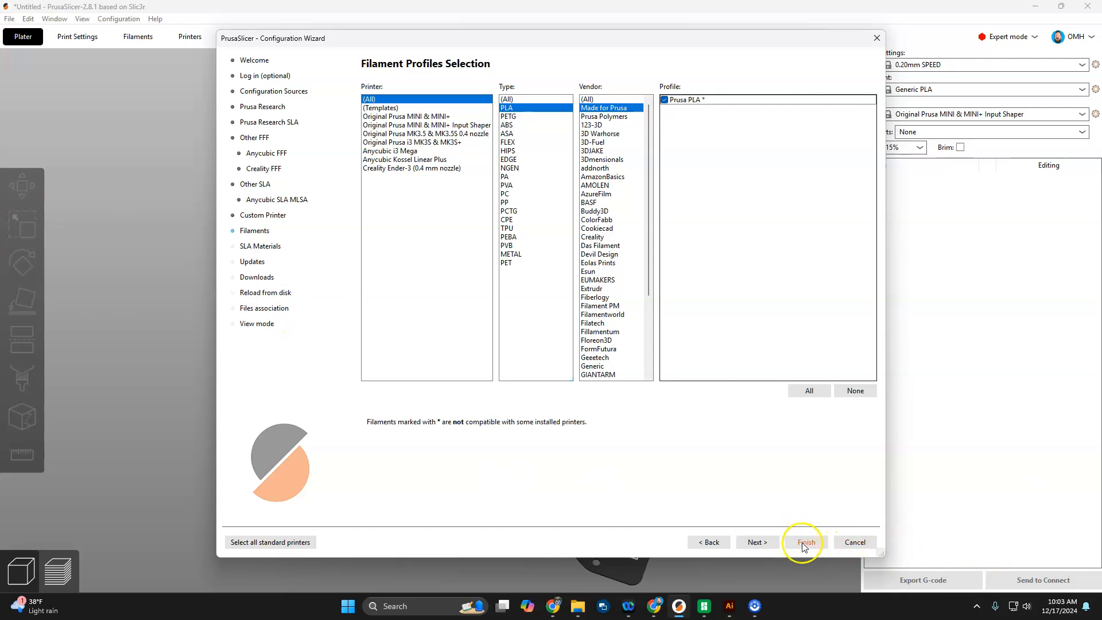
Step: Cancel the wizard and review the printer and print quality preset lists beside the MINI bed
{"action": "left_click", "coordinate": [855, 542]}
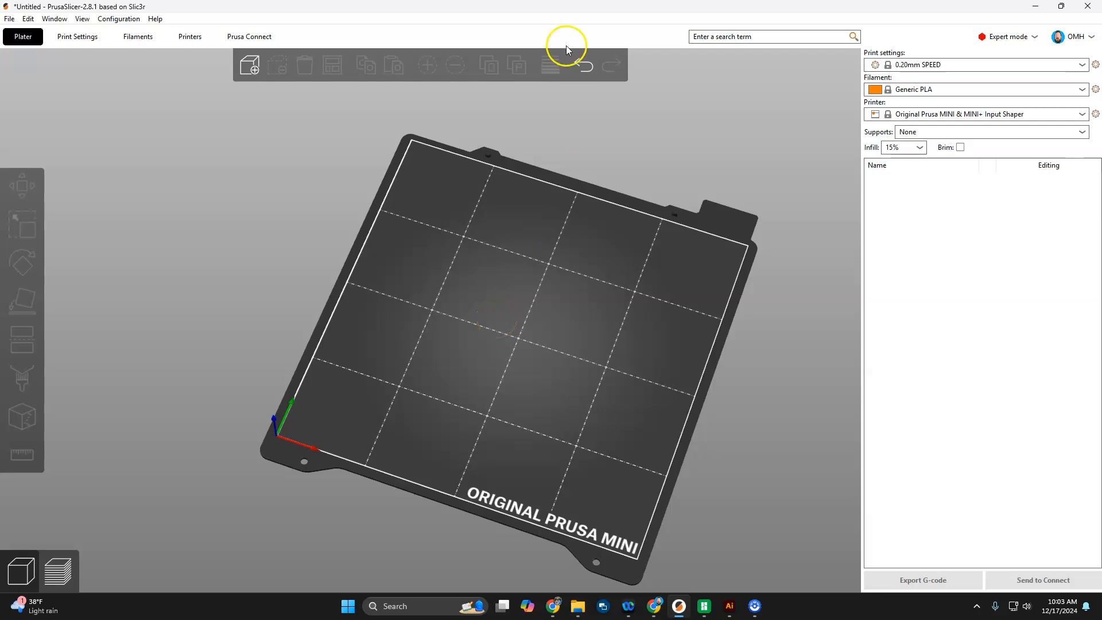
{"action": "left_click_drag", "start_coordinate": [528, 194], "coordinate": [655, 346]}
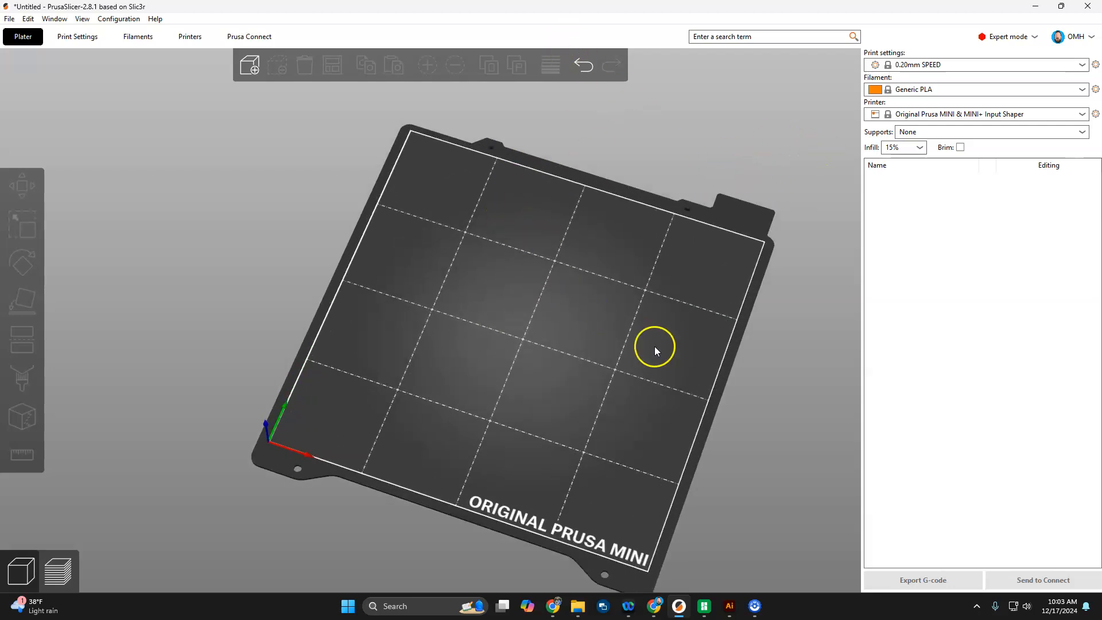
{"action": "left_click", "coordinate": [941, 116]}
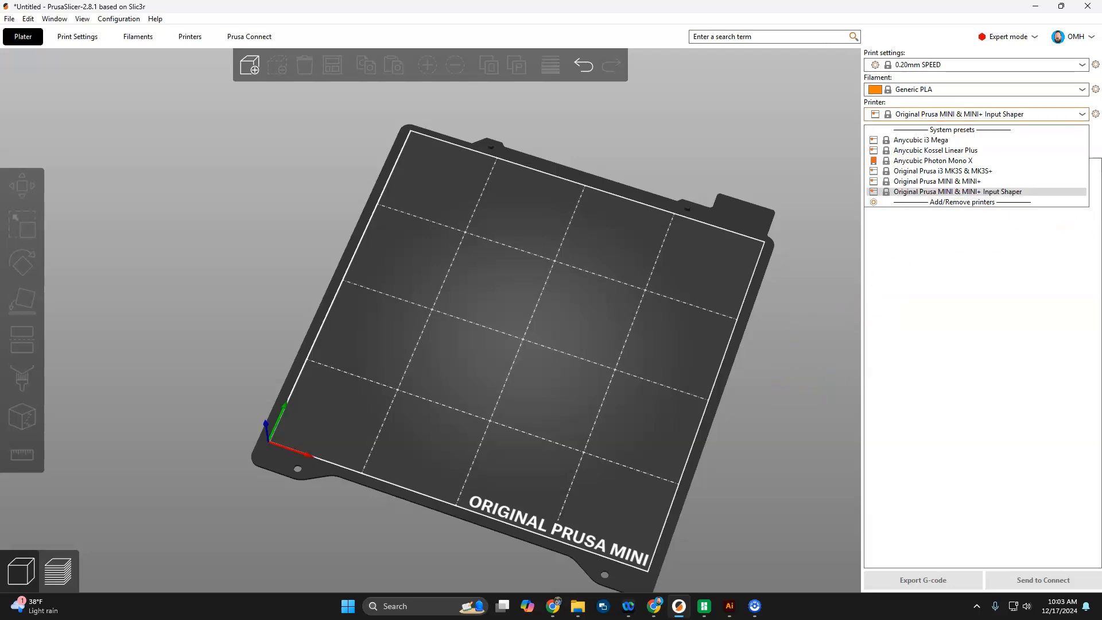
{"action": "left_click_drag", "start_coordinate": [770, 124], "coordinate": [775, 123]}
{"action": "left_click", "coordinate": [974, 69]}
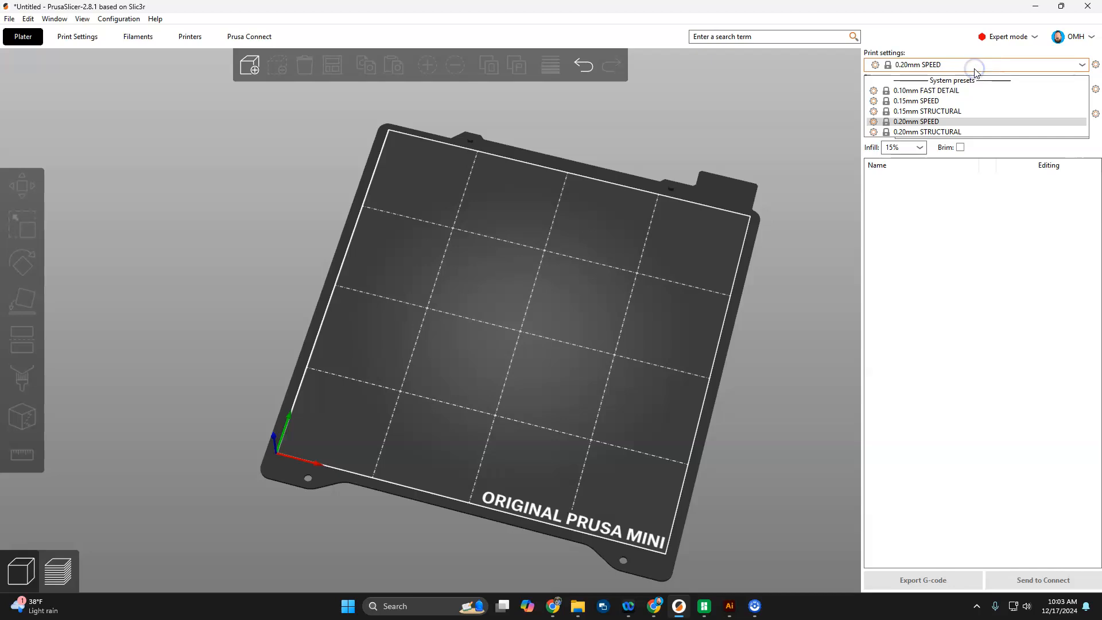
{"action": "left_click", "coordinate": [939, 123]}
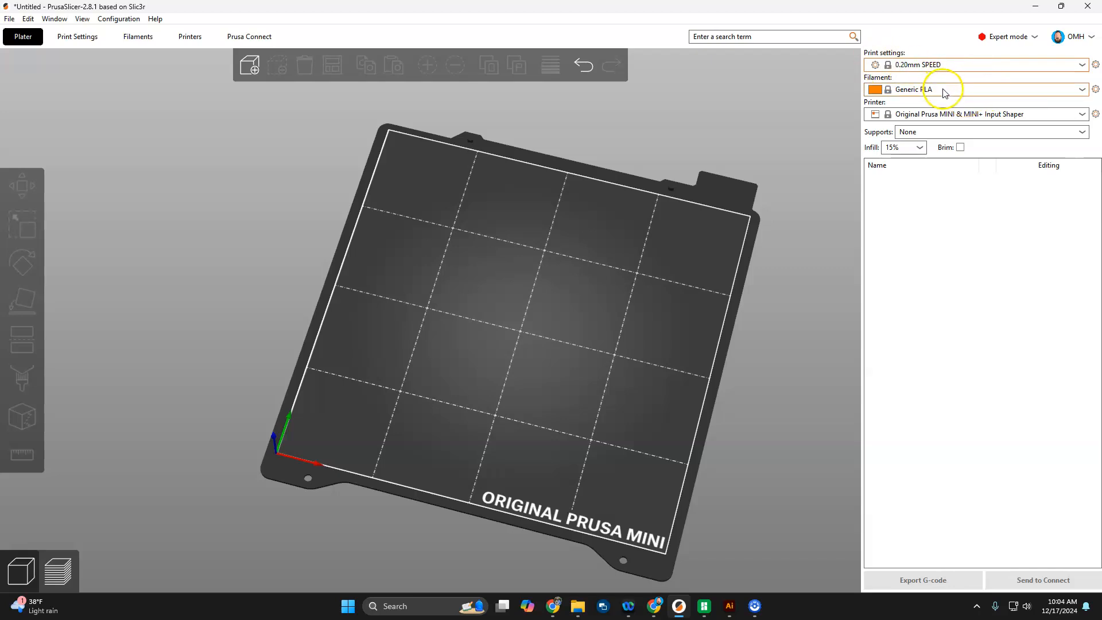
{"action": "left_click", "coordinate": [872, 64]}
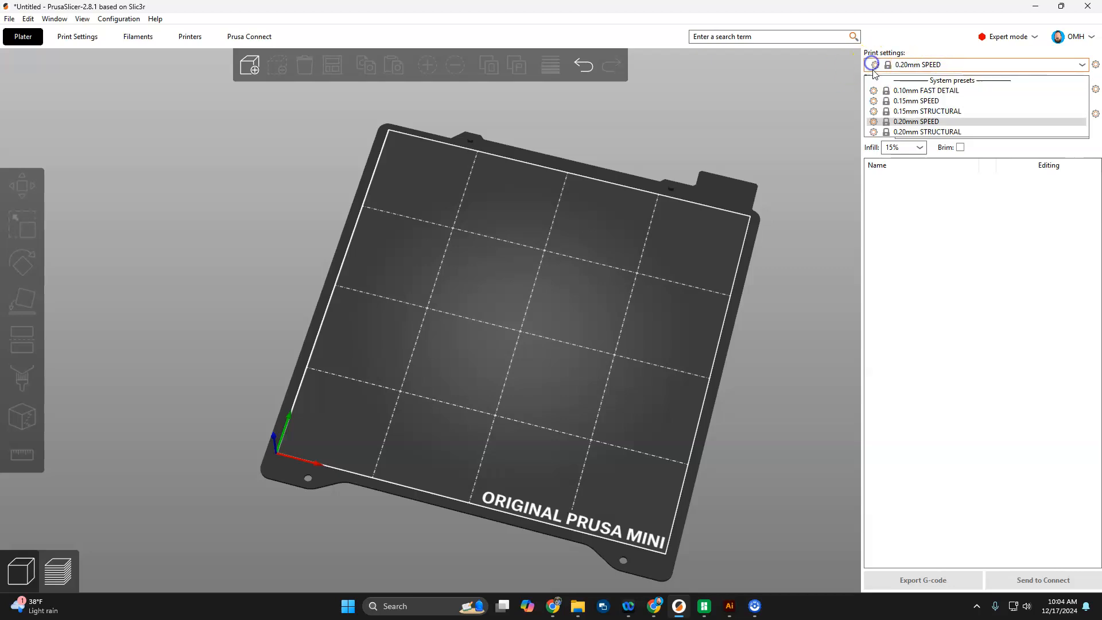
{"action": "left_click", "coordinate": [877, 123]}
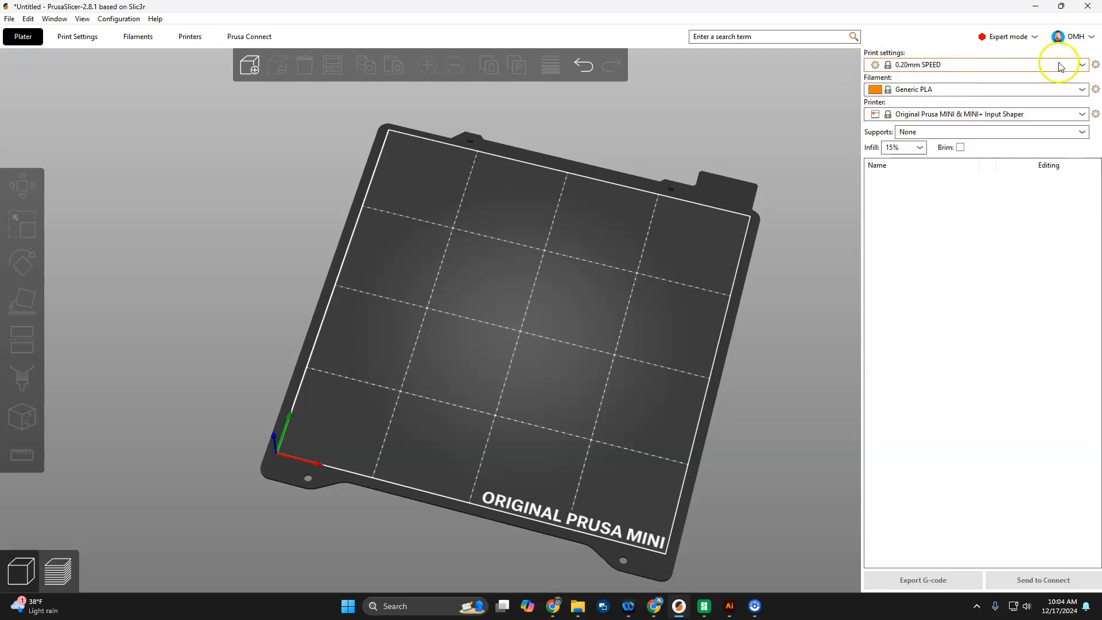
{"action": "left_click", "coordinate": [1096, 66]}
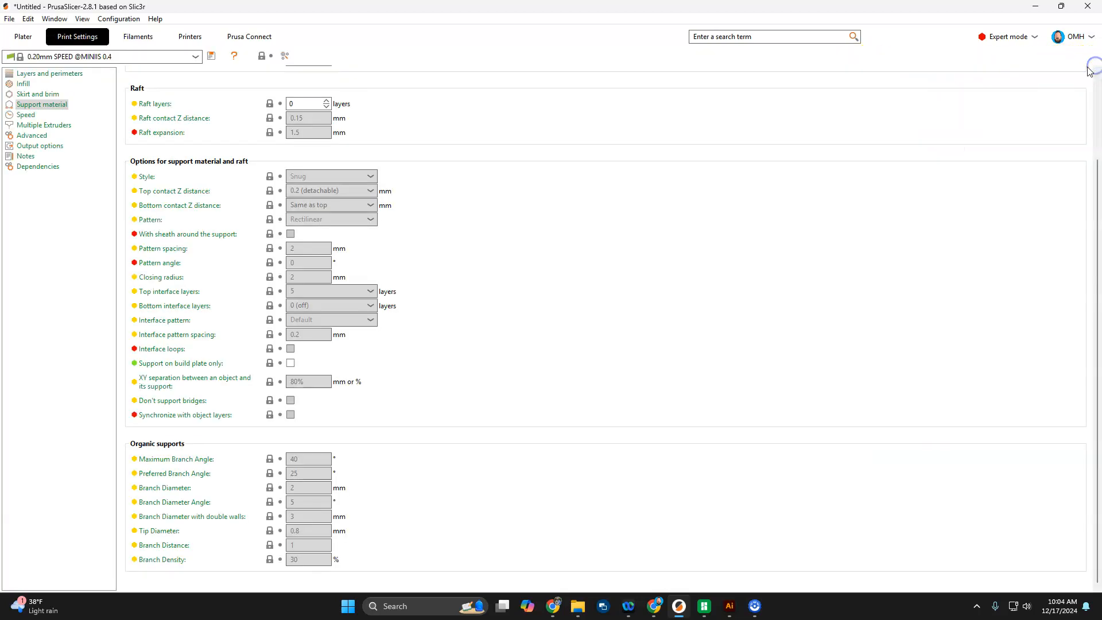
{"action": "left_click", "coordinate": [31, 34]}
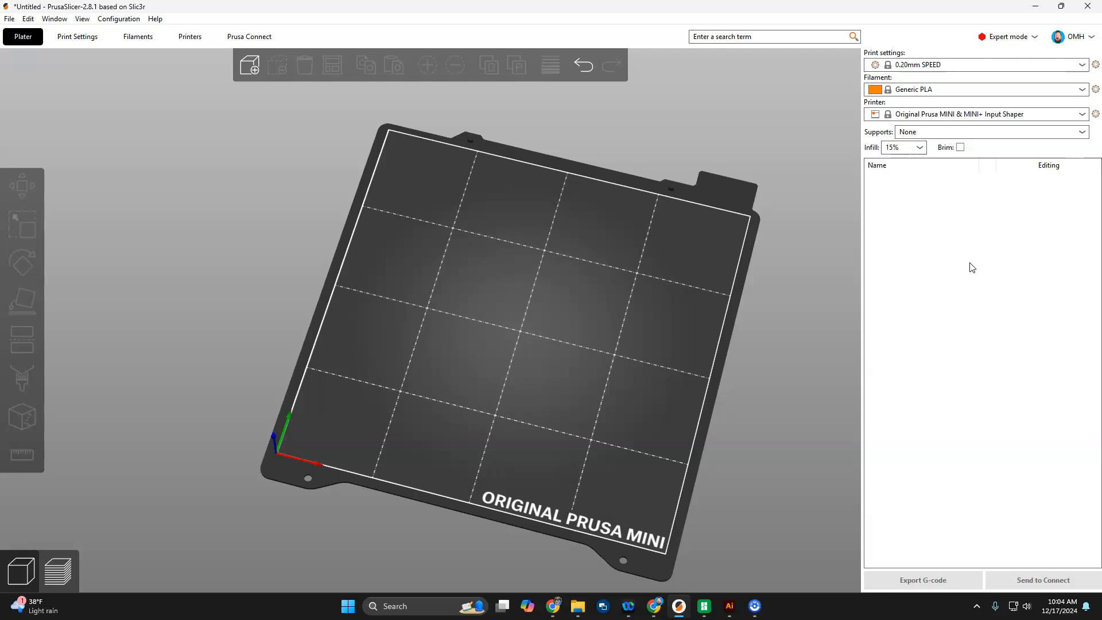
{"action": "left_click", "coordinate": [948, 241]}
{"action": "left_click", "coordinate": [948, 88]}
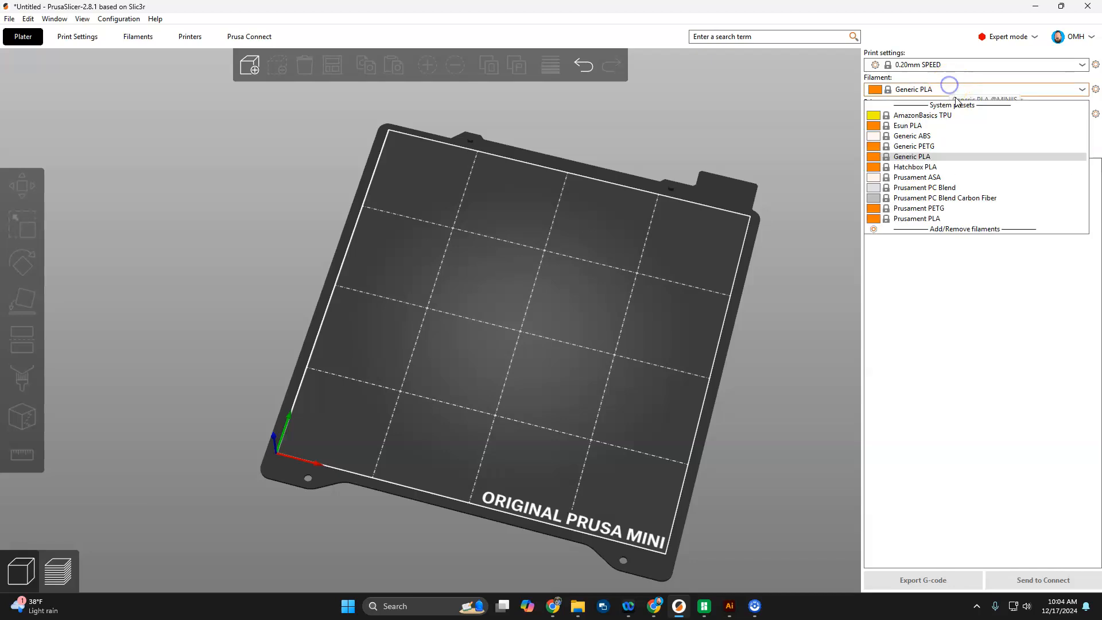
{"action": "left_click", "coordinate": [939, 160]}
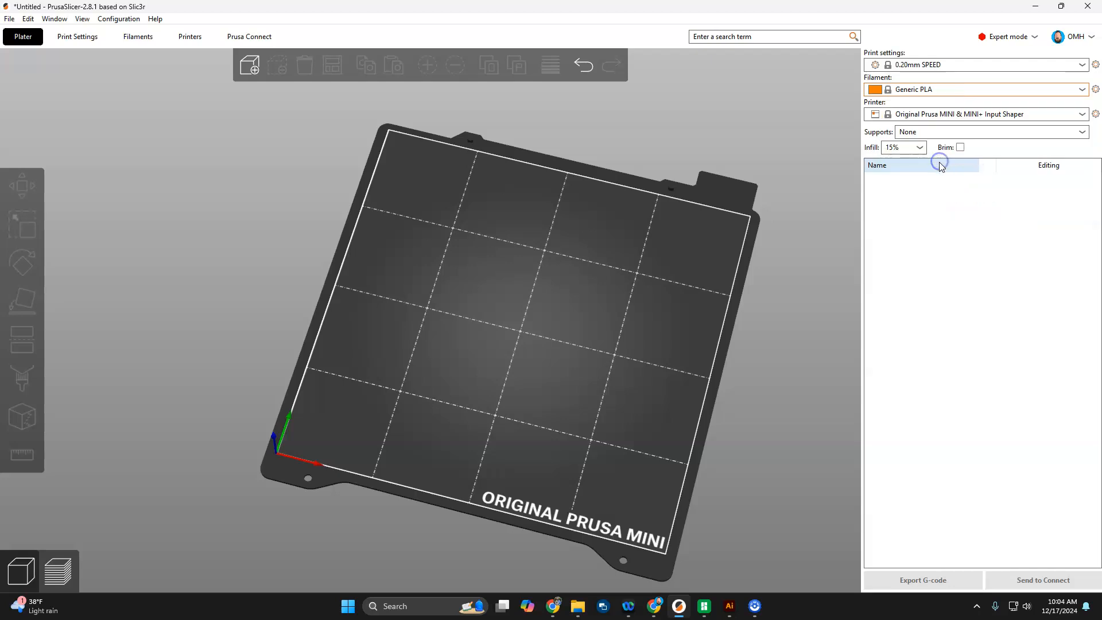
{"action": "left_click", "coordinate": [970, 90]}
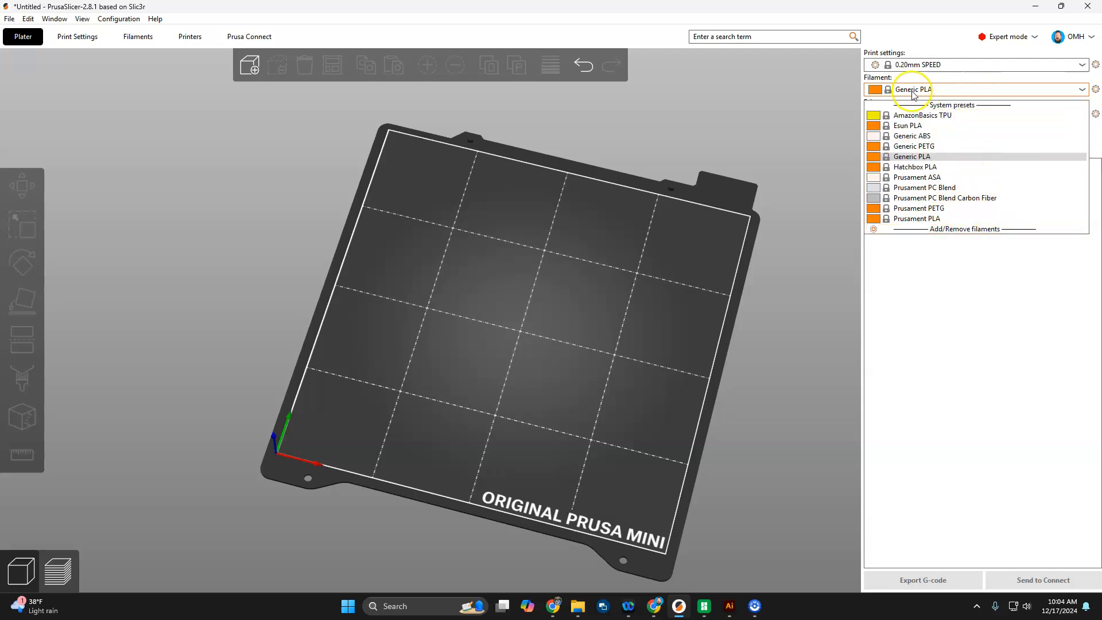
{"action": "left_click", "coordinate": [930, 156]}
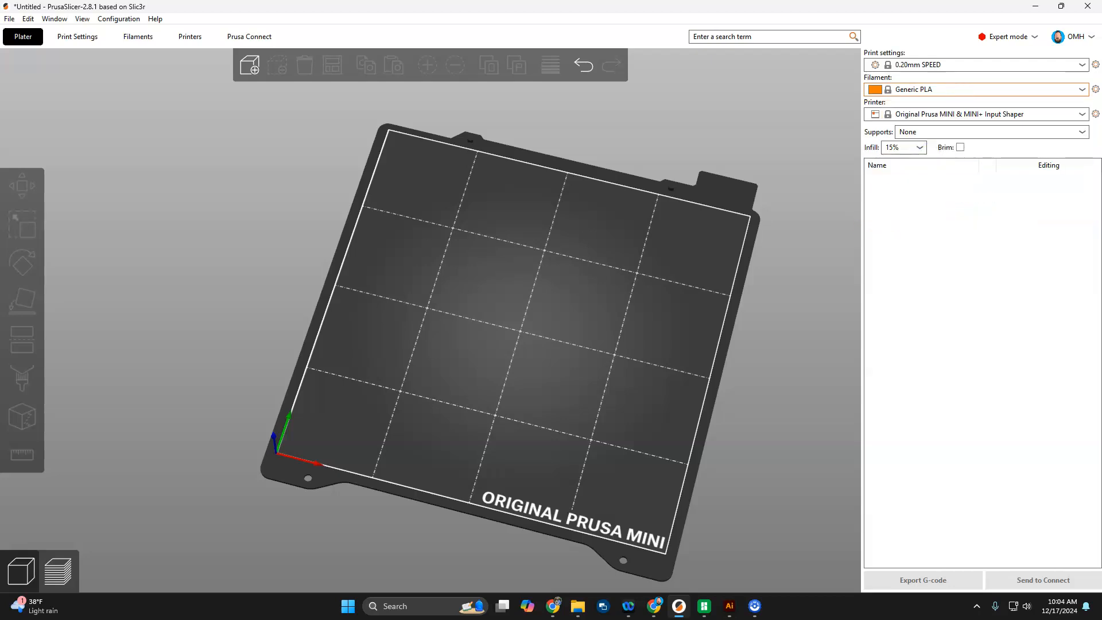
{"action": "left_click", "coordinate": [1010, 114]}
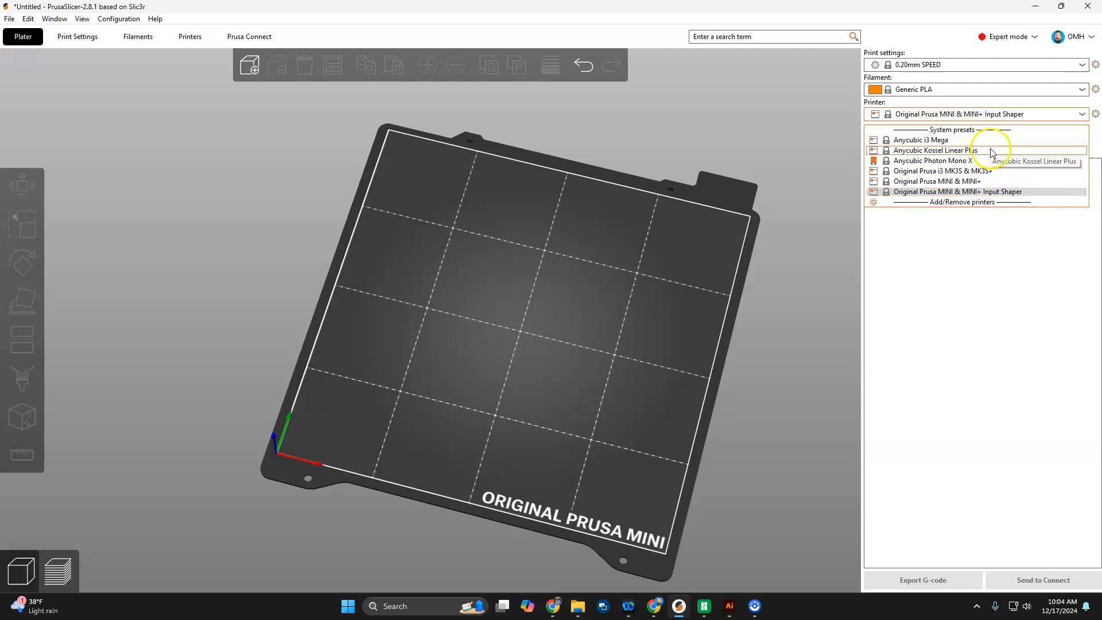
{"action": "left_click", "coordinate": [947, 141]}
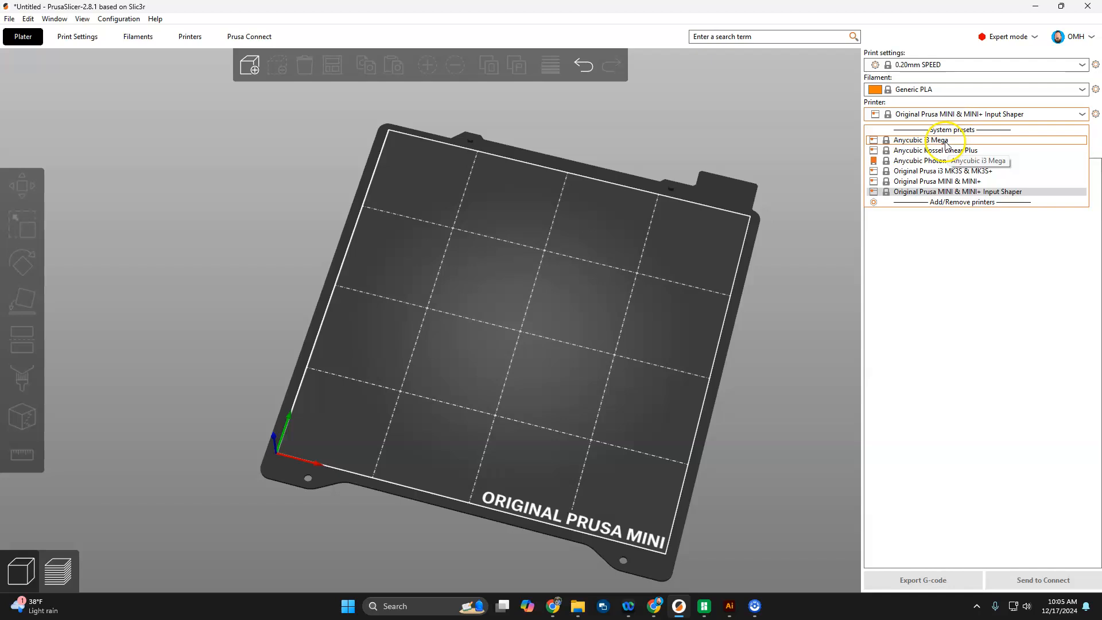
{"action": "left_click", "coordinate": [945, 141]}
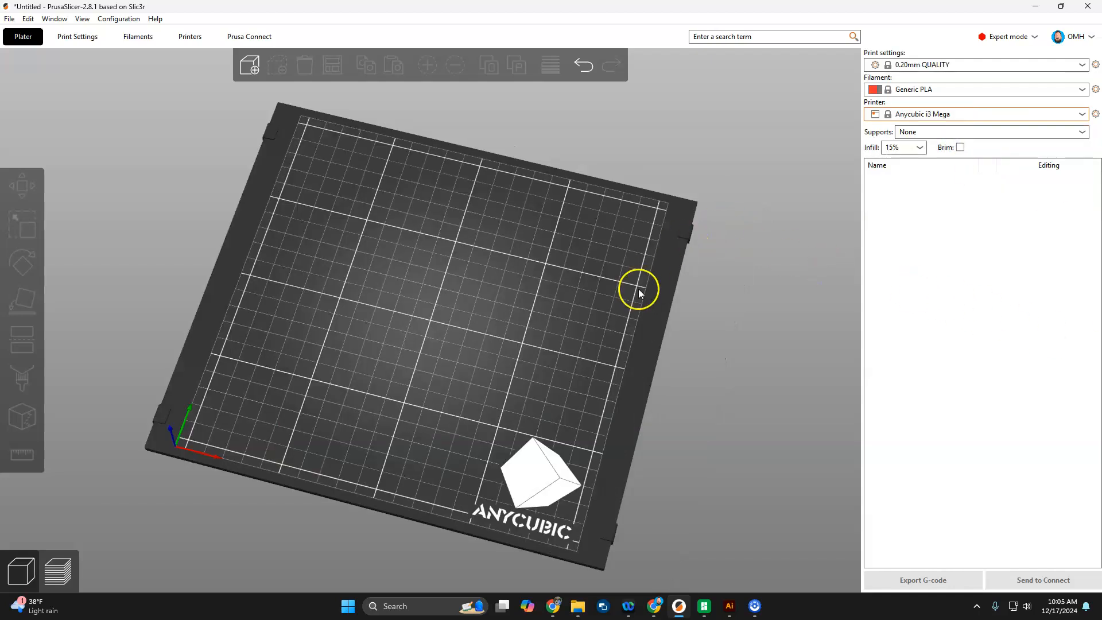
{"action": "right_click_drag", "start_coordinate": [618, 377], "coordinate": [656, 352]}
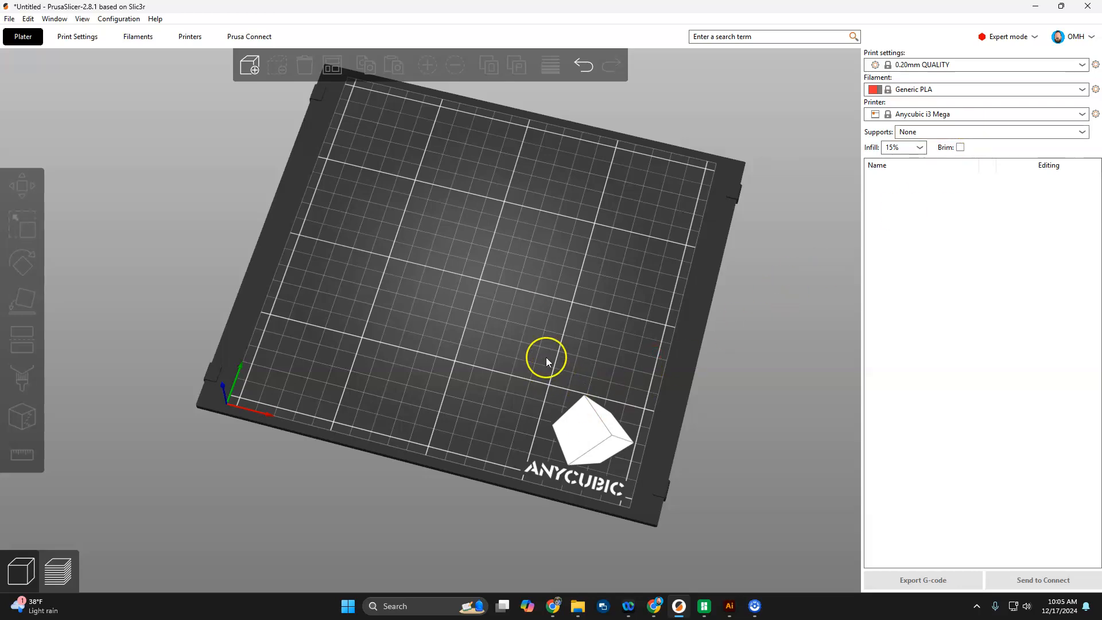
{"action": "mouse_move", "coordinate": [624, 393]}
{"action": "left_mouse_down"}
{"action": "mouse_move", "coordinate": [634, 364]}
{"action": "mouse_move", "coordinate": [625, 418]}
{"action": "mouse_move", "coordinate": [656, 474]}
{"action": "mouse_move", "coordinate": [634, 387]}
{"action": "left_mouse_up"}
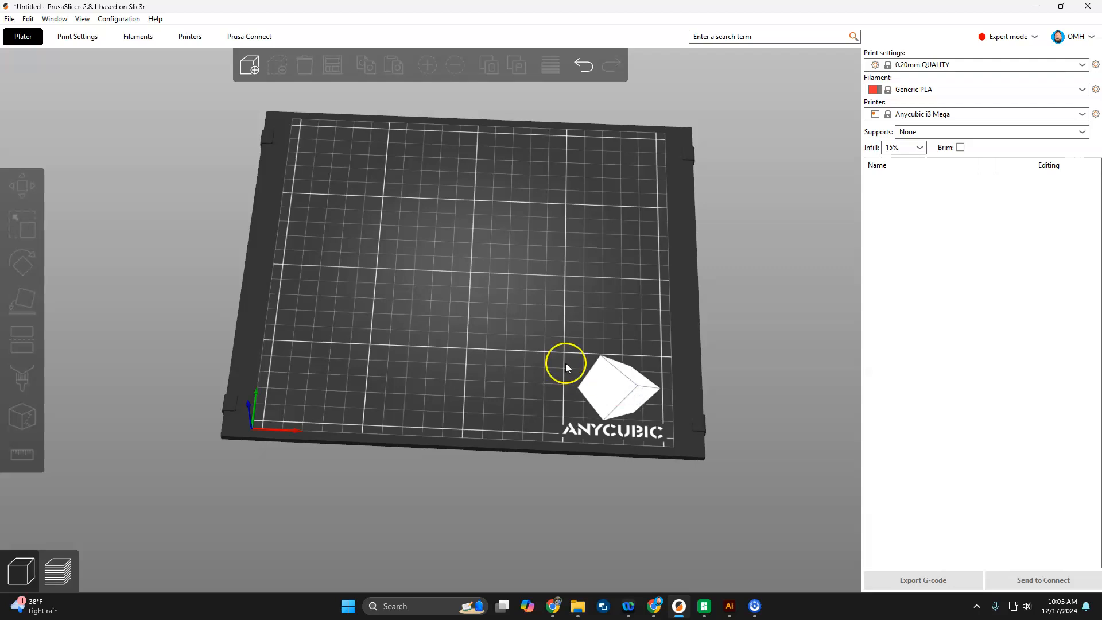
{"action": "mouse_move", "coordinate": [728, 239]}
{"action": "left_mouse_down"}
{"action": "mouse_move", "coordinate": [735, 266]}
{"action": "mouse_move", "coordinate": [730, 249]}
{"action": "left_mouse_up"}
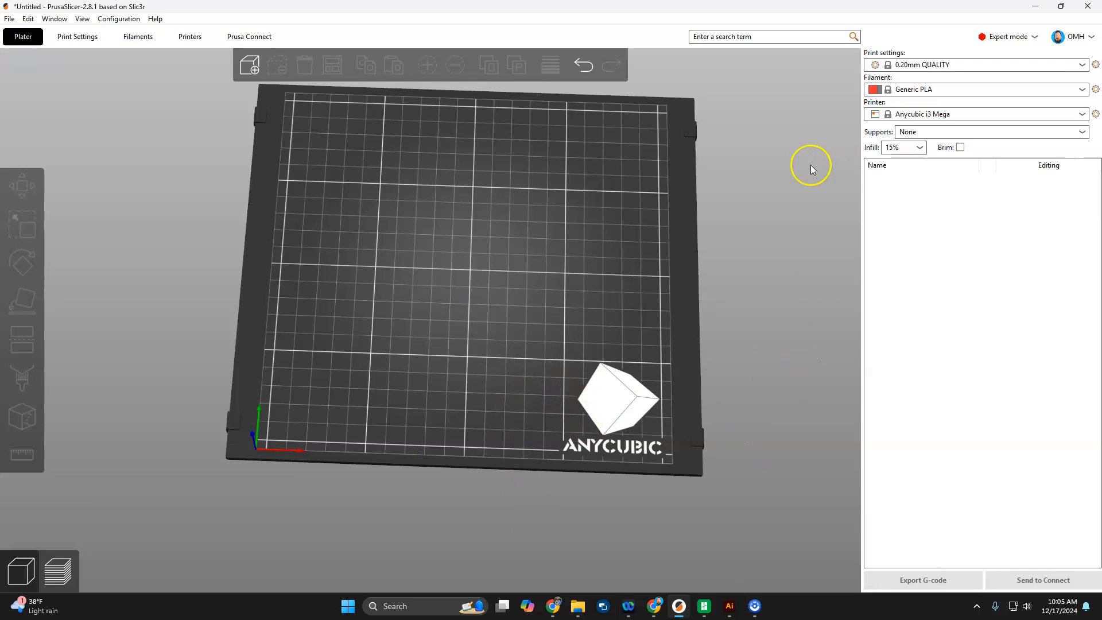
{"action": "left_click", "coordinate": [966, 134]}
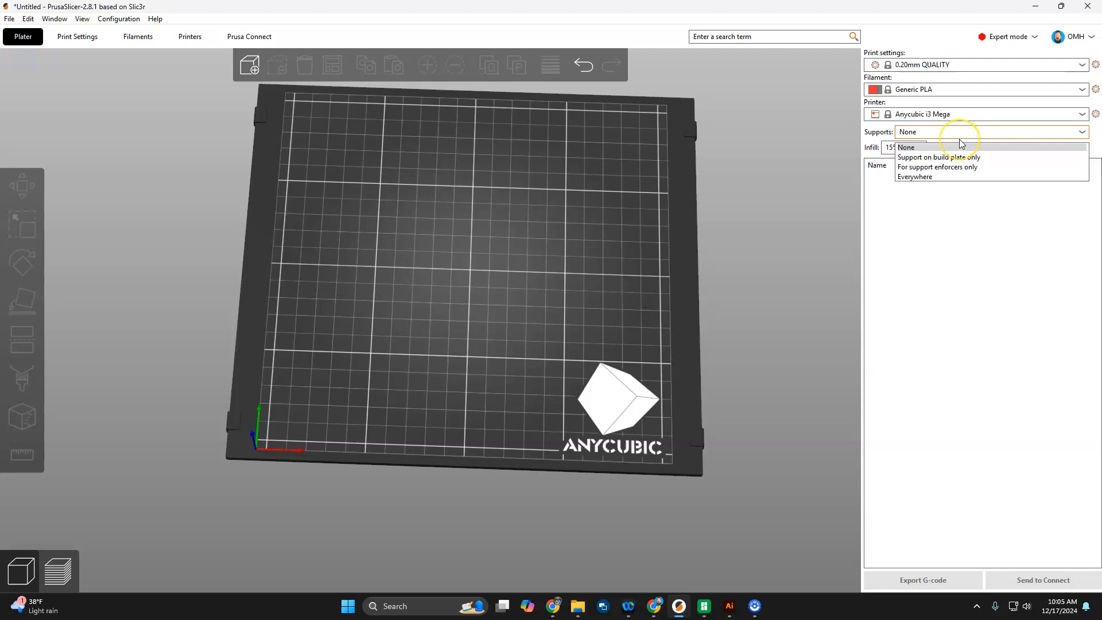
{"action": "left_click_drag", "start_coordinate": [740, 200], "coordinate": [749, 203]}
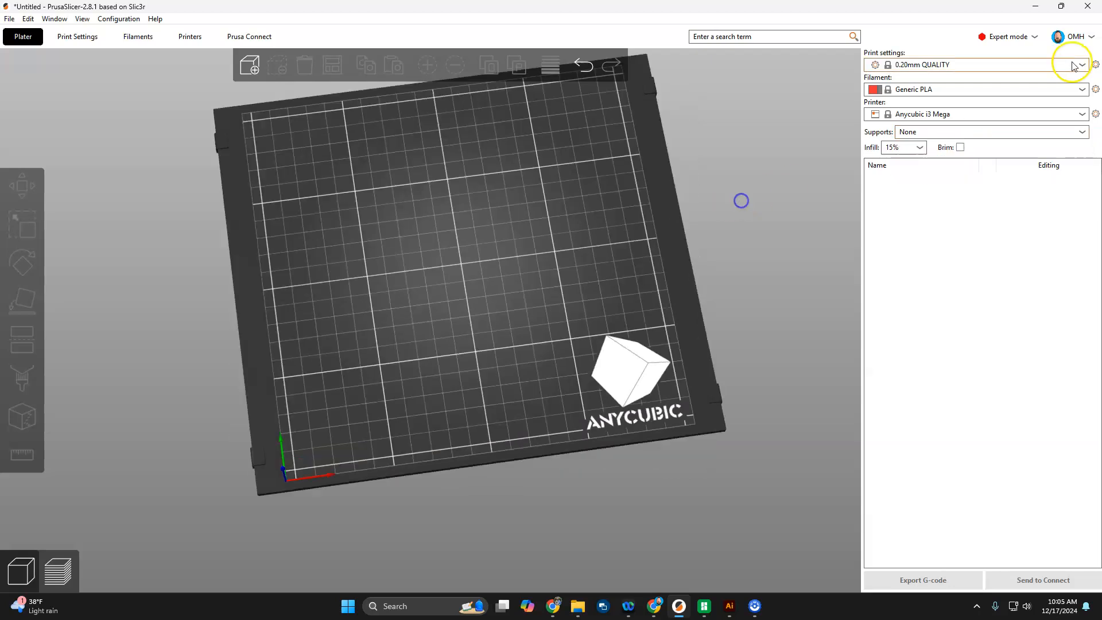
{"action": "left_click", "coordinate": [960, 115]}
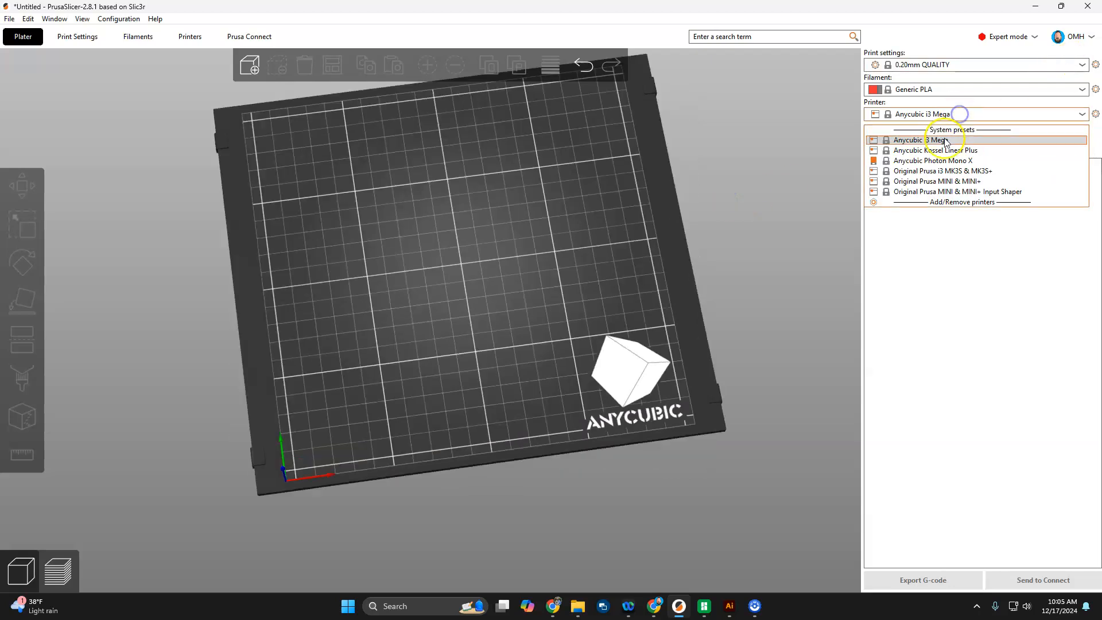
{"action": "left_click", "coordinate": [918, 191]}
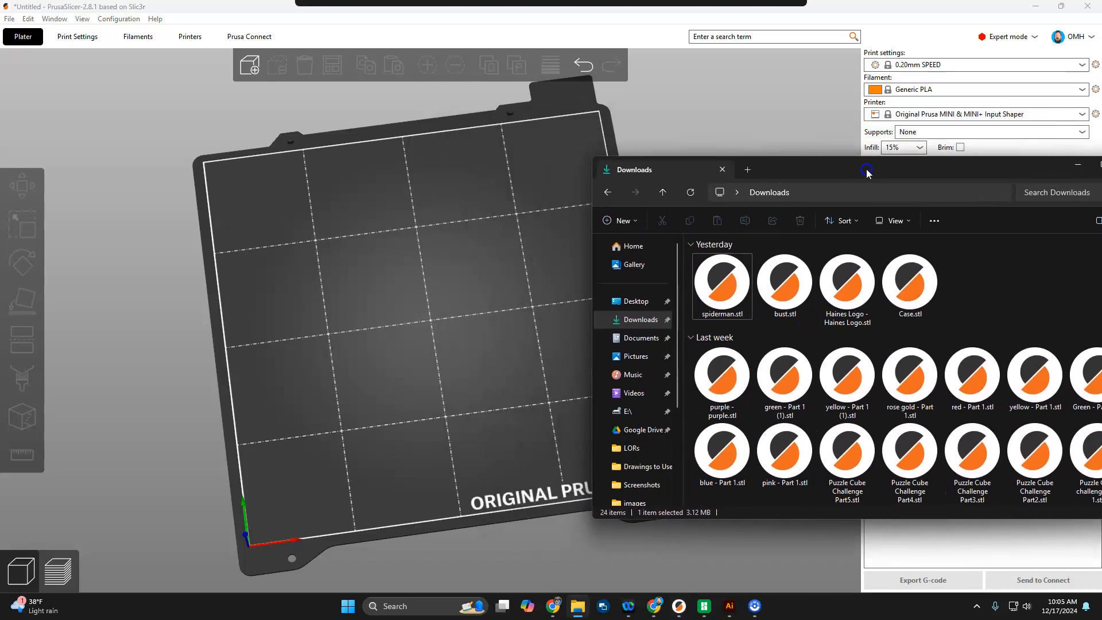
{"action": "left_click", "coordinate": [900, 285]}
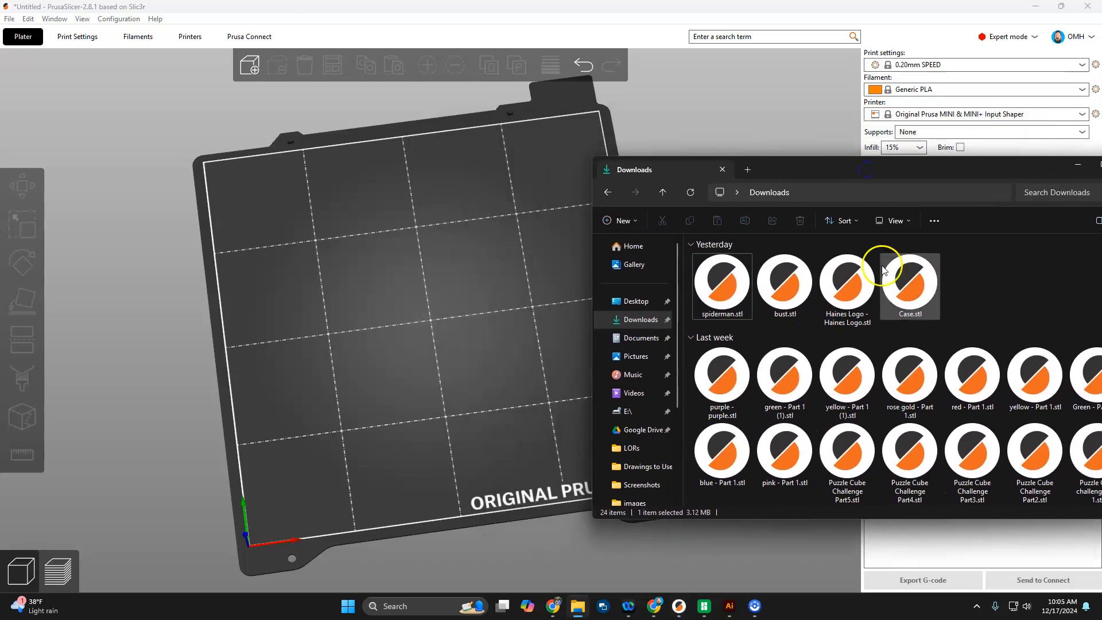
{"action": "left_click_drag", "start_coordinate": [900, 287], "coordinate": [426, 285]}
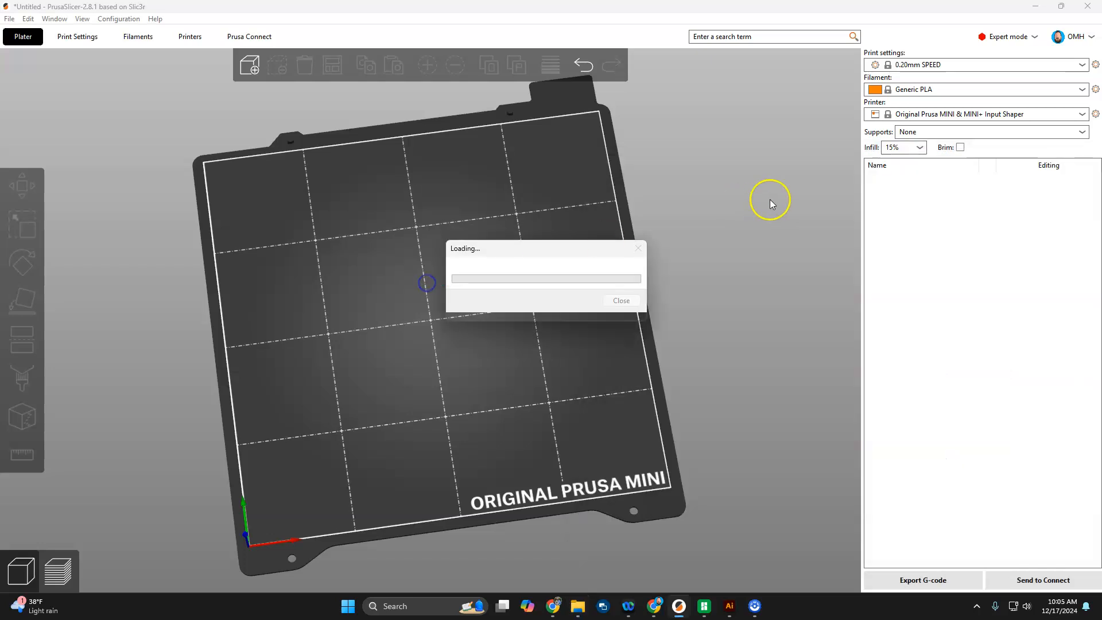
{"action": "left_click", "coordinate": [598, 614]}
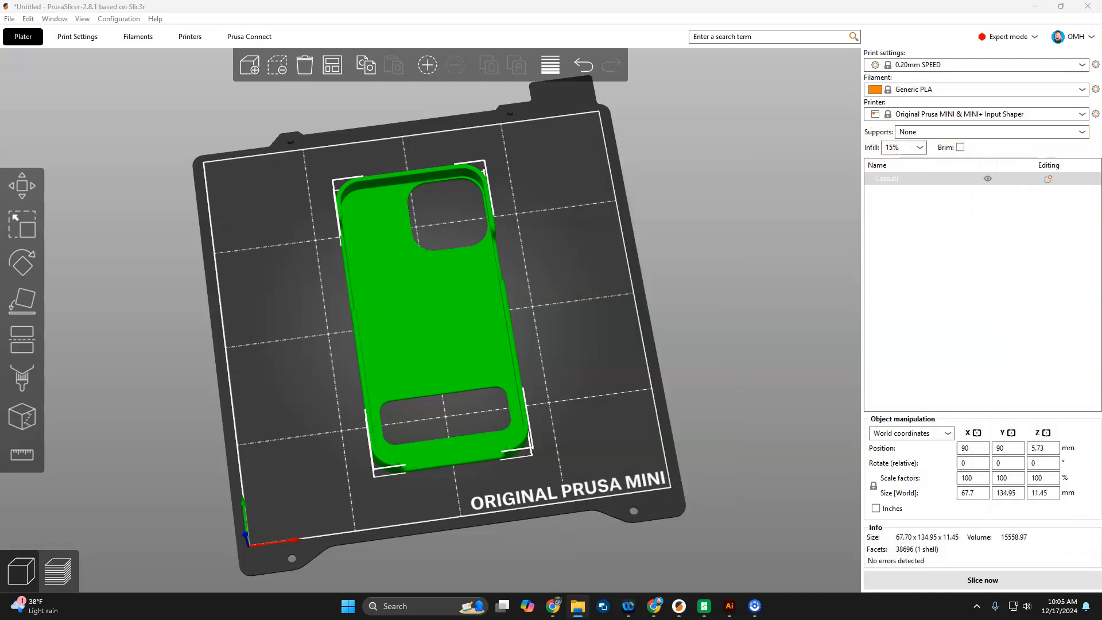
{"action": "key", "text": "Delete"}
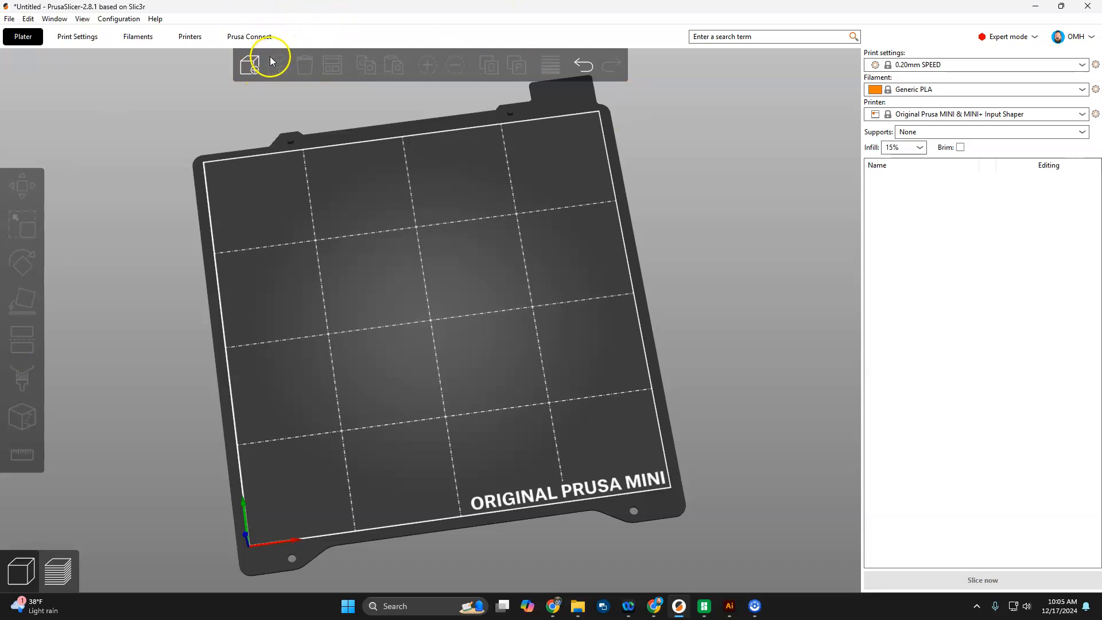
Step: Import Case.stl from Downloads onto the centre of the MINI bed (67.7 × 134.95 × 11.45 mm)
{"action": "left_click", "coordinate": [250, 67]}
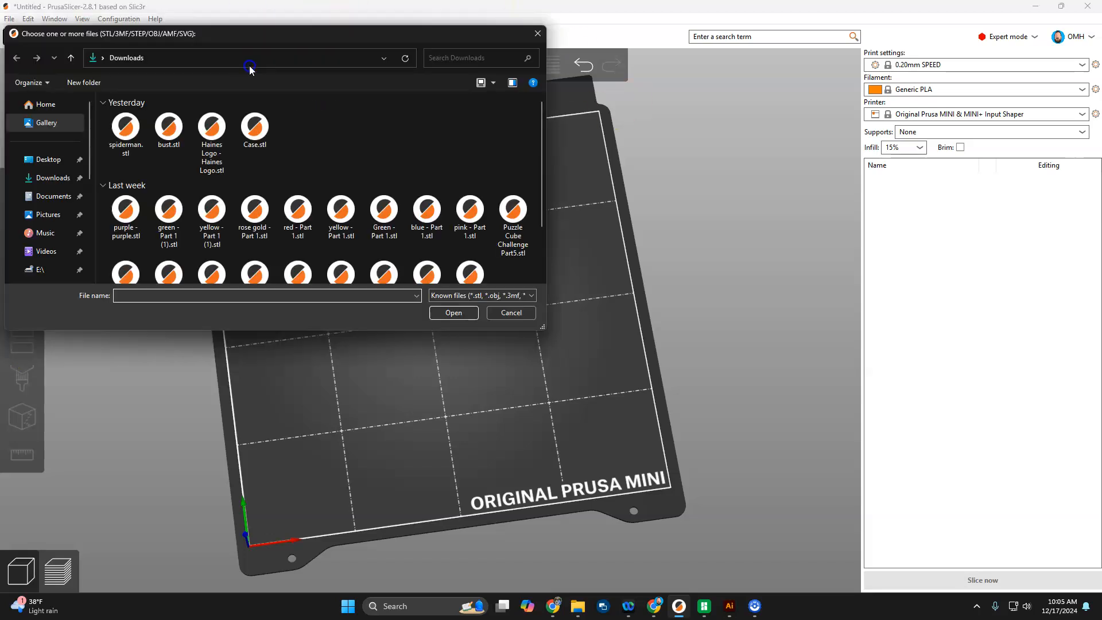
{"action": "left_click", "coordinate": [255, 128]}
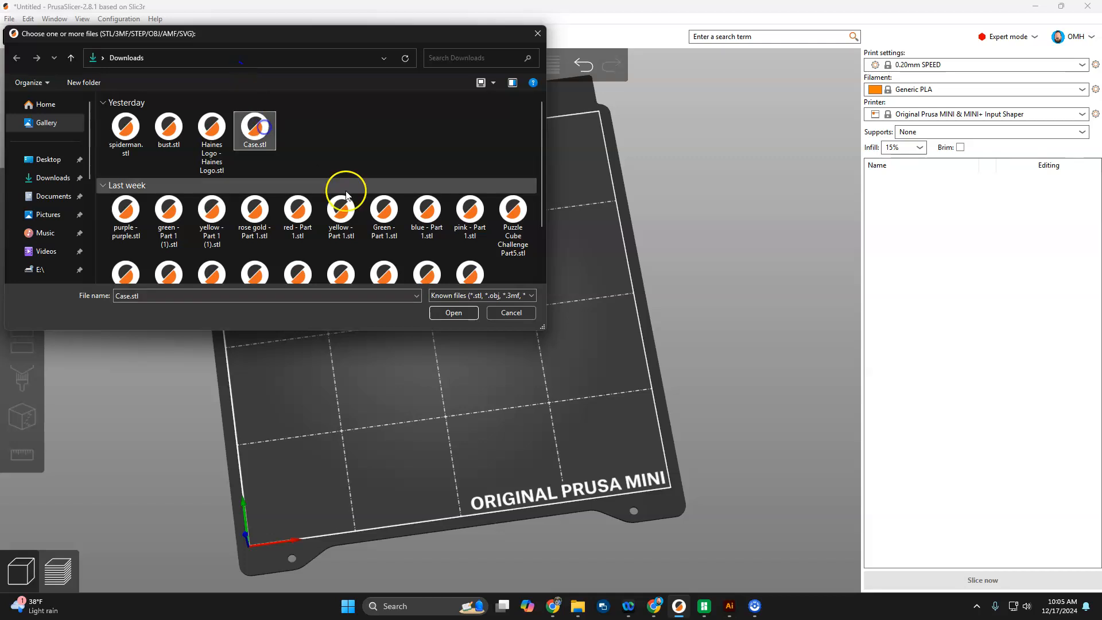
{"action": "left_click", "coordinate": [452, 312]}
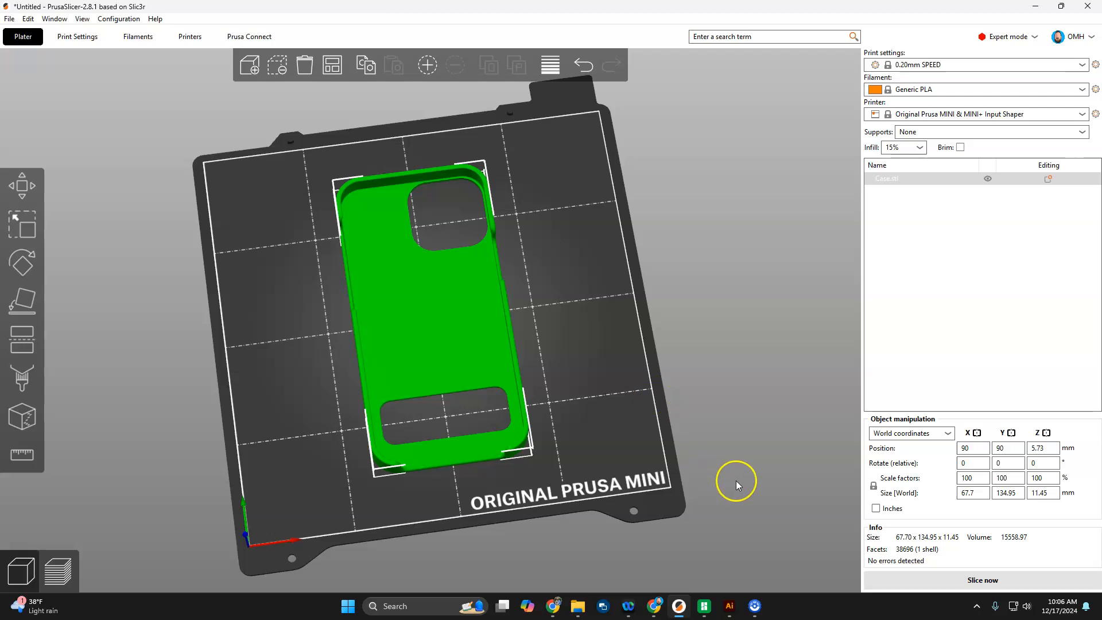
{"action": "left_click_drag", "start_coordinate": [755, 481], "coordinate": [750, 455]}
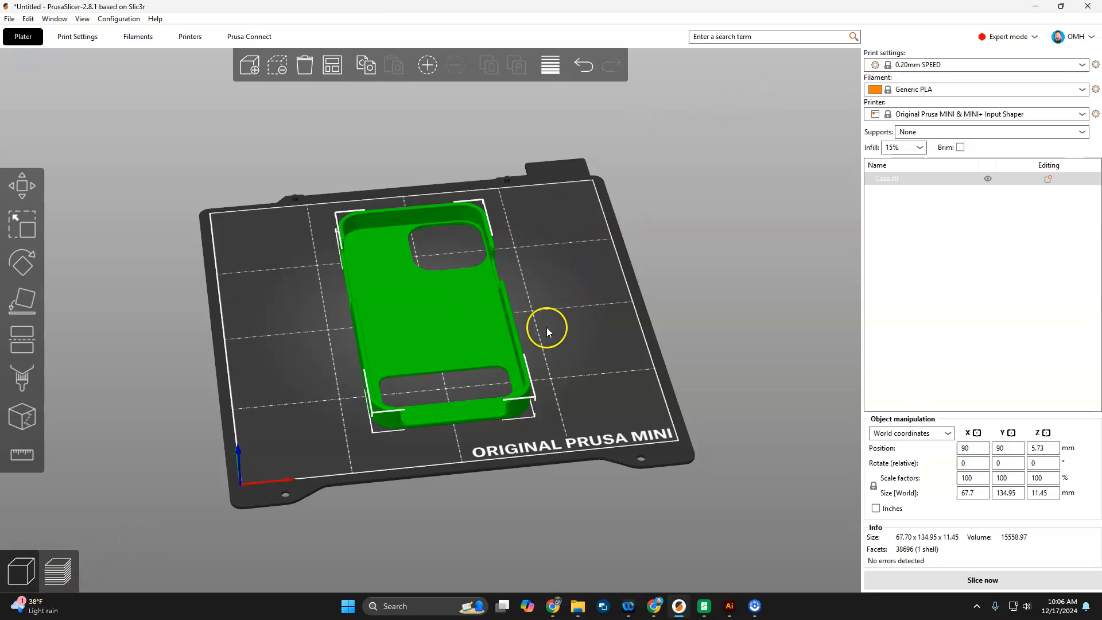
Step: Slice the flat case (40m, 19.22 g) and limit the preview's top layer to 7.00 mm
{"action": "left_click", "coordinate": [57, 571]}
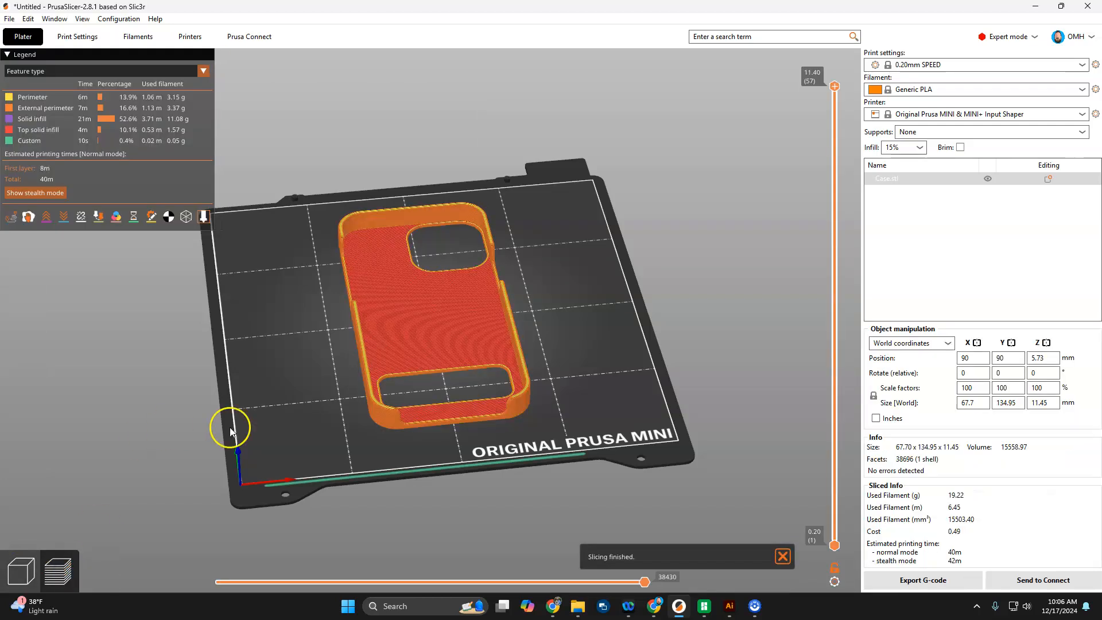
{"action": "scroll", "coordinate": [462, 456], "scroll_direction": "up", "scroll_amount": 5}
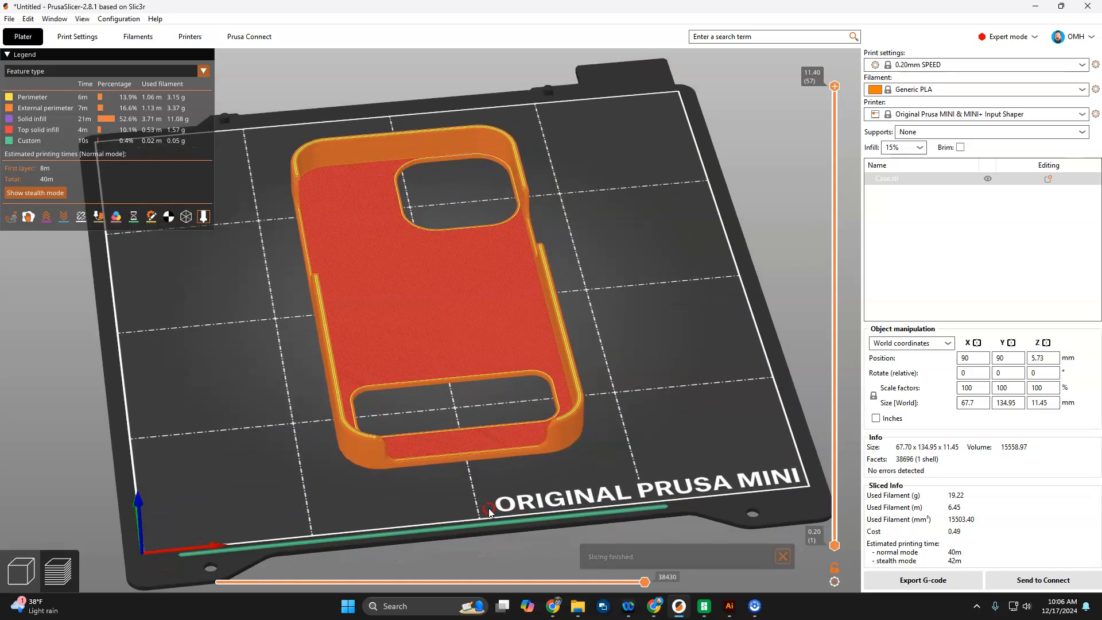
{"action": "left_click_drag", "start_coordinate": [469, 507], "coordinate": [475, 481]}
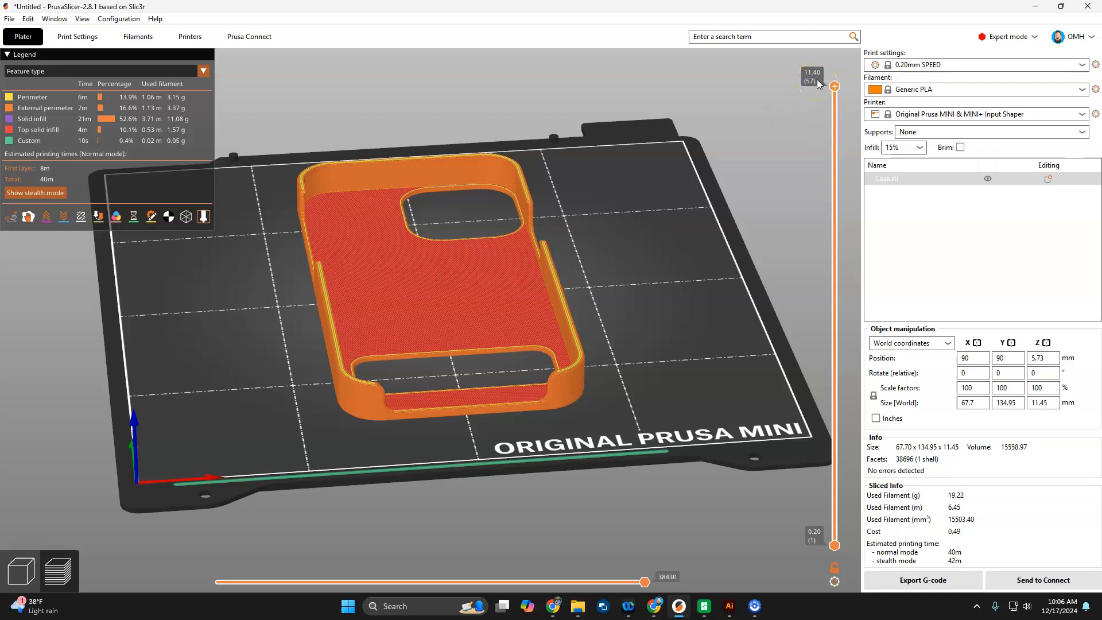
{"action": "mouse_move", "coordinate": [836, 88]}
{"action": "mouse_move", "coordinate": [836, 89]}
{"action": "left_mouse_down"}
{"action": "mouse_move", "coordinate": [803, 118]}
{"action": "mouse_move", "coordinate": [813, 338]}
{"action": "mouse_move", "coordinate": [786, 590]}
{"action": "mouse_move", "coordinate": [783, 246]}
{"action": "mouse_move", "coordinate": [826, 87]}
{"action": "left_mouse_up"}
Step: Dismiss the settings search, return to the 3D editor view and select the phone case
{"action": "key", "text": "ctrl+f"}
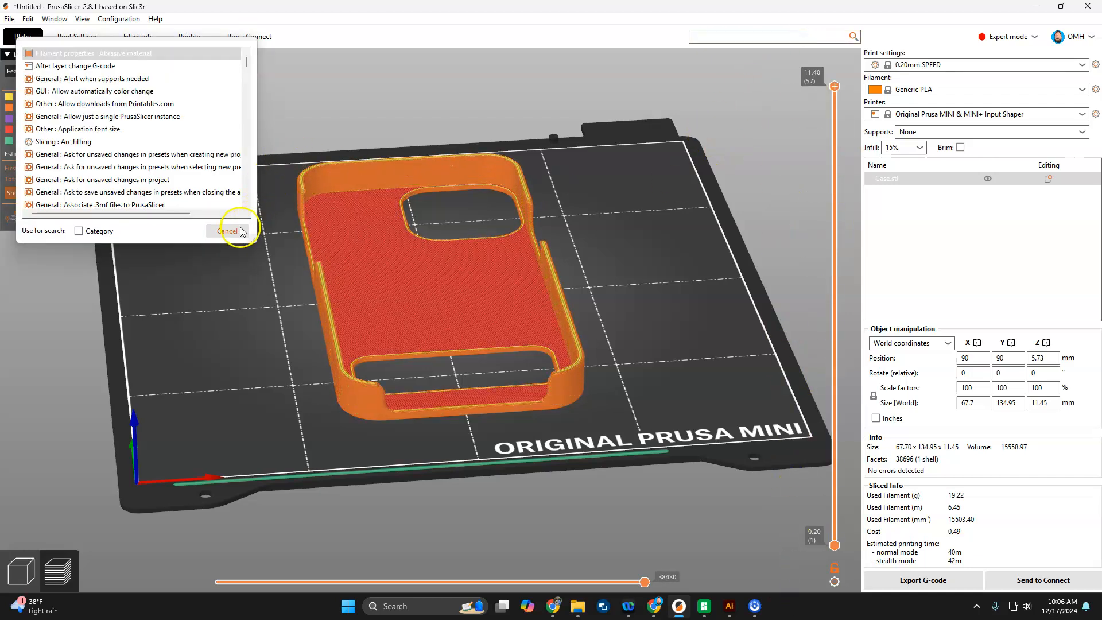
{"action": "left_click", "coordinate": [227, 230]}
{"action": "left_click_drag", "start_coordinate": [256, 432], "coordinate": [290, 438]}
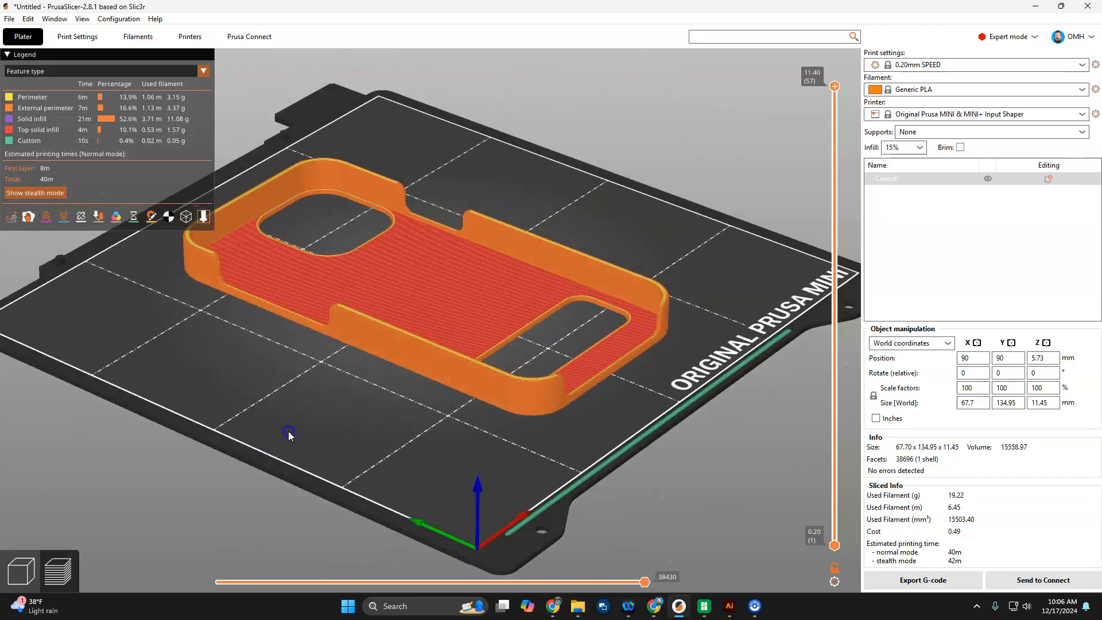
{"action": "left_click", "coordinate": [21, 570]}
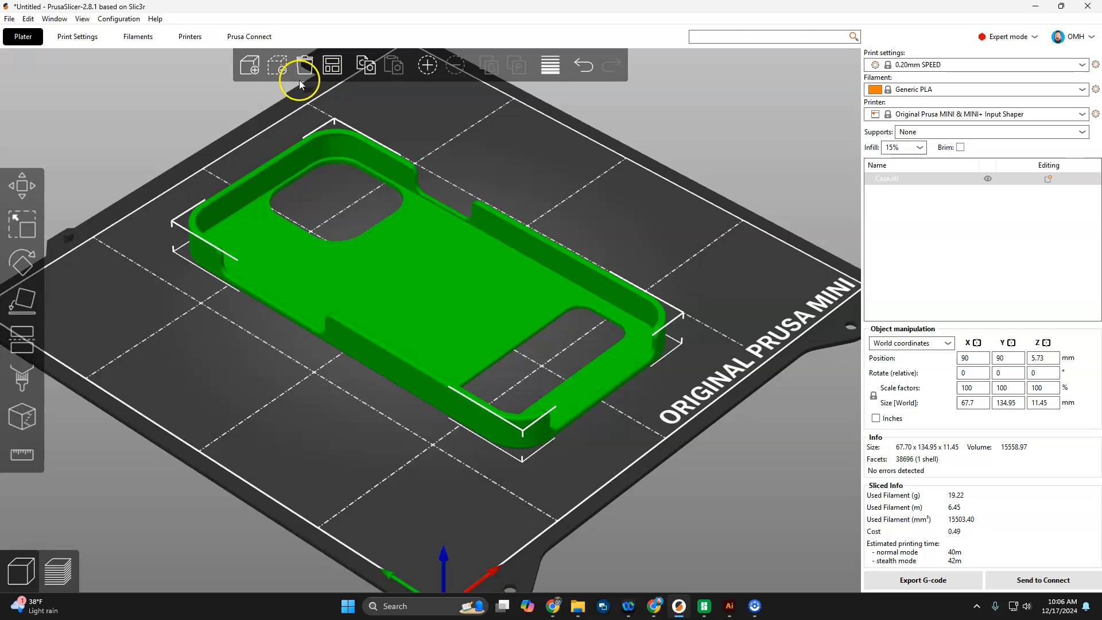
{"action": "left_click", "coordinate": [395, 267]}
Step: Lay the case on its opposite face with Place on Face and slice it
{"action": "left_click", "coordinate": [24, 299]}
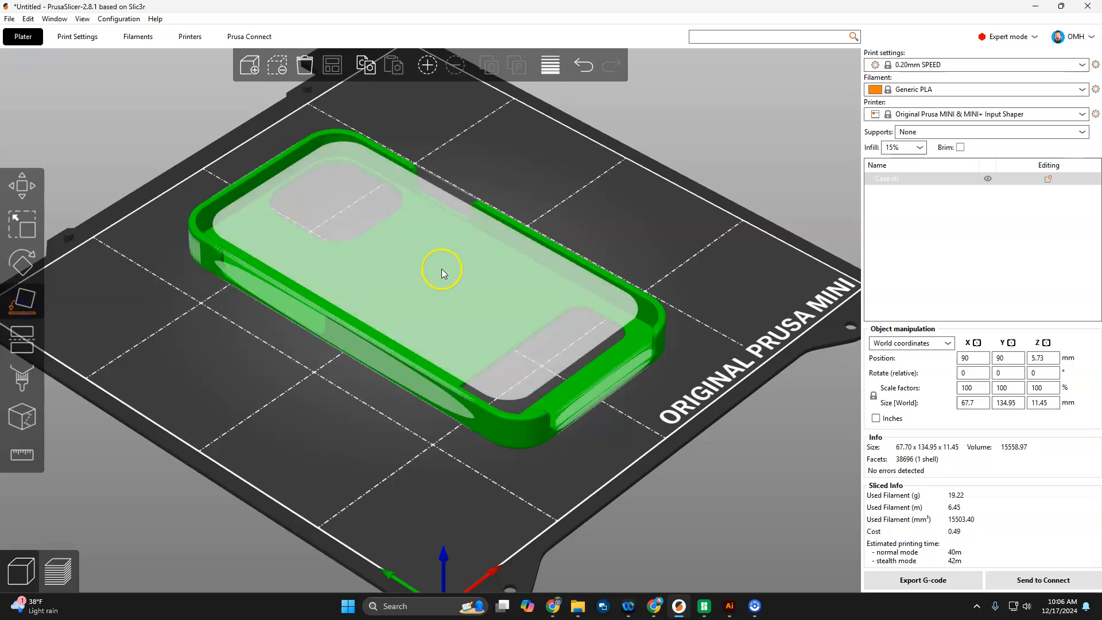
{"action": "left_click", "coordinate": [442, 272]}
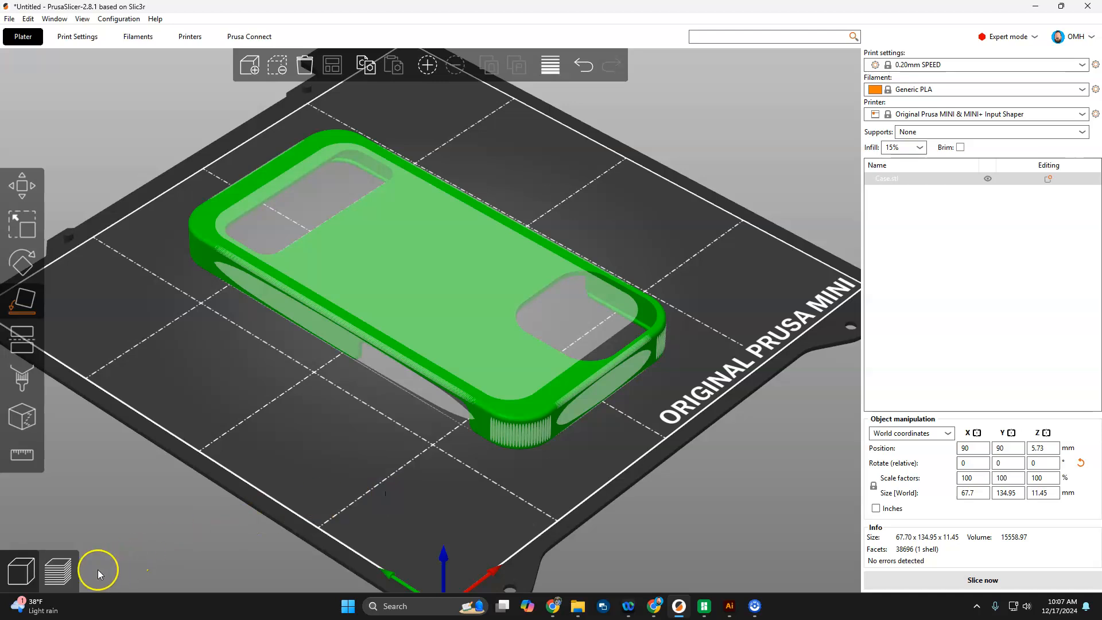
{"action": "left_click", "coordinate": [57, 571]}
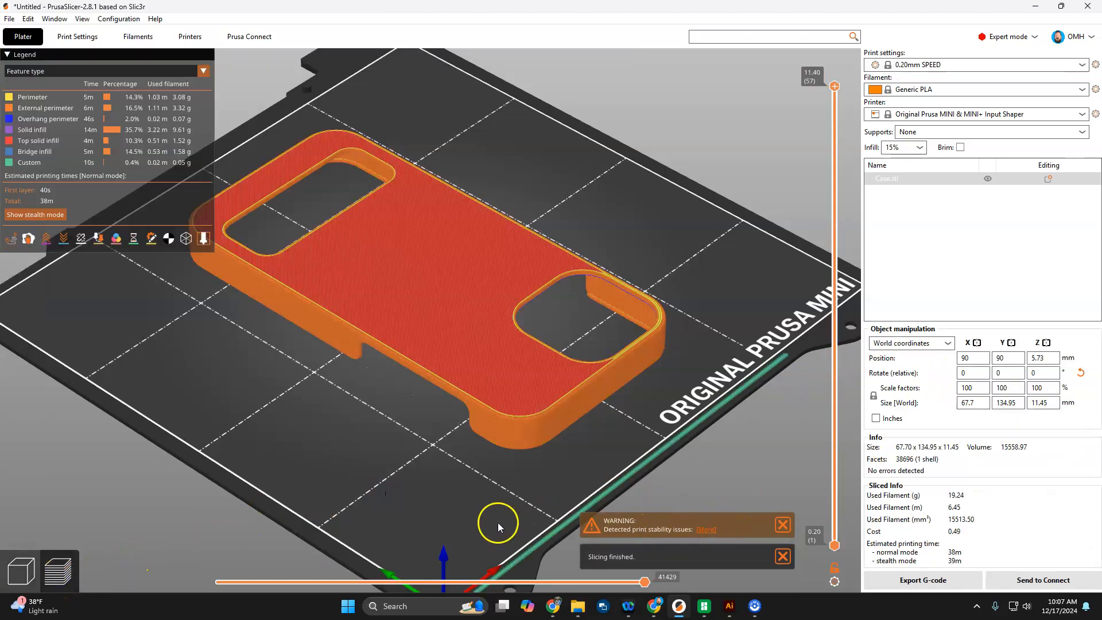
Step: Orbit the sliced preview (38m, 19.24 g) from below and above, then return to 3D view
{"action": "left_click_drag", "start_coordinate": [498, 526], "coordinate": [509, 438]}
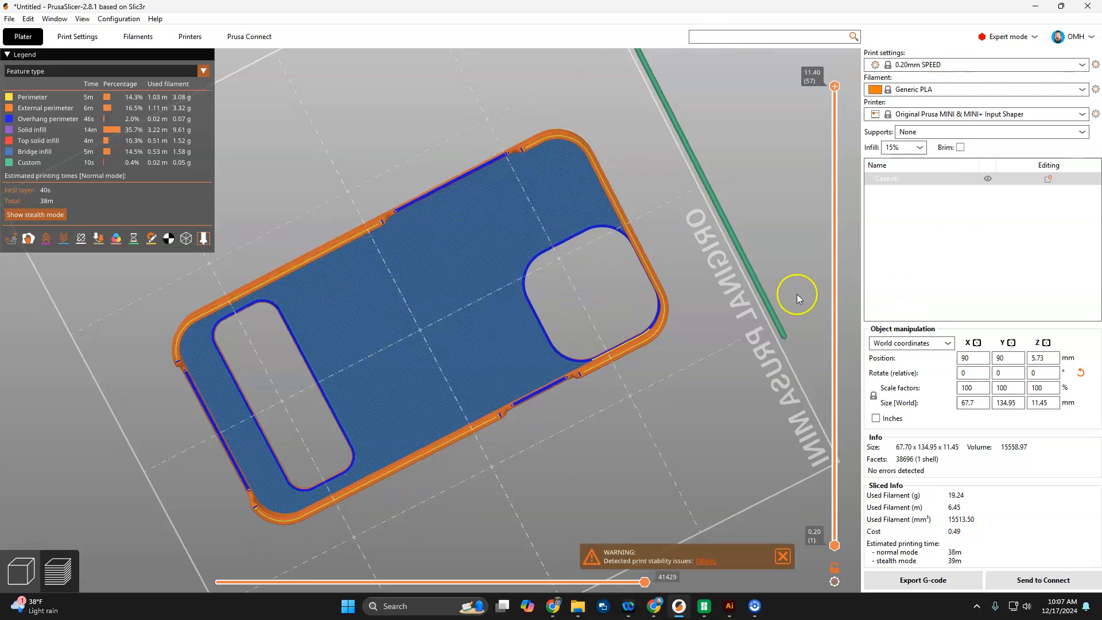
{"action": "left_click_drag", "start_coordinate": [697, 177], "coordinate": [683, 212]}
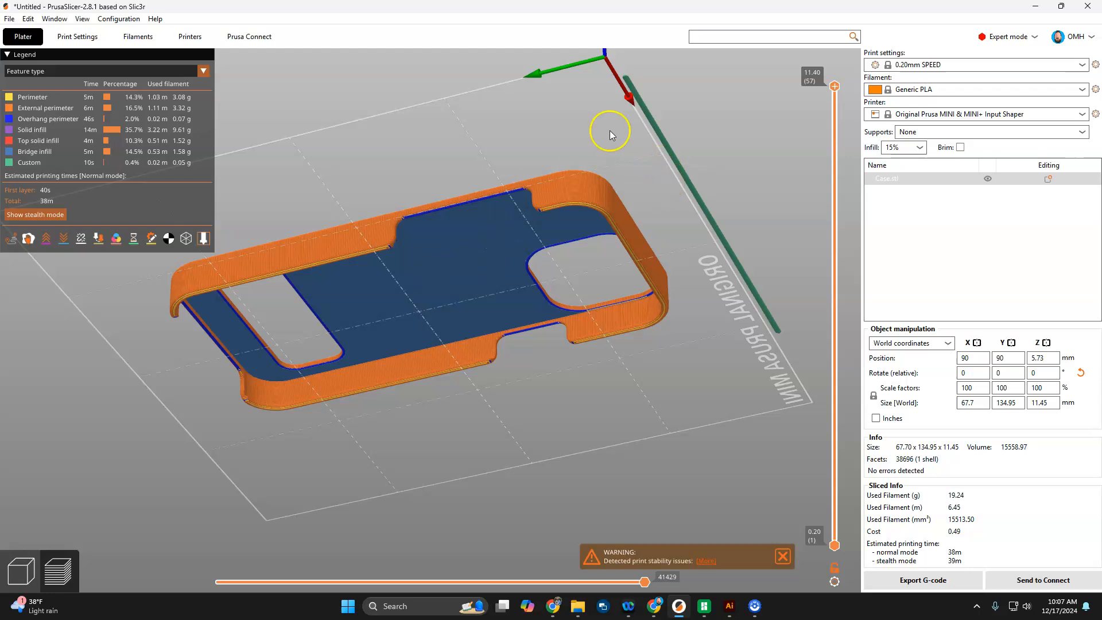
{"action": "left_click_drag", "start_coordinate": [607, 130], "coordinate": [247, 261]}
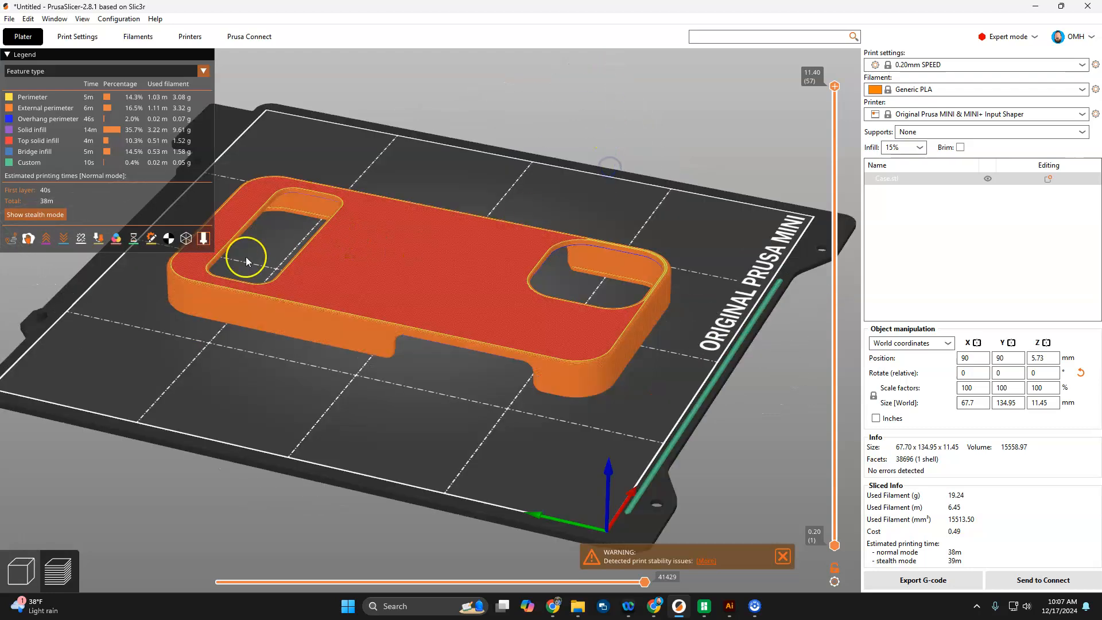
{"action": "left_click", "coordinate": [13, 582]}
Step: Try several face orientations, leave the case lying flat, and set Supports to Everywhere
{"action": "left_click", "coordinate": [497, 278]}
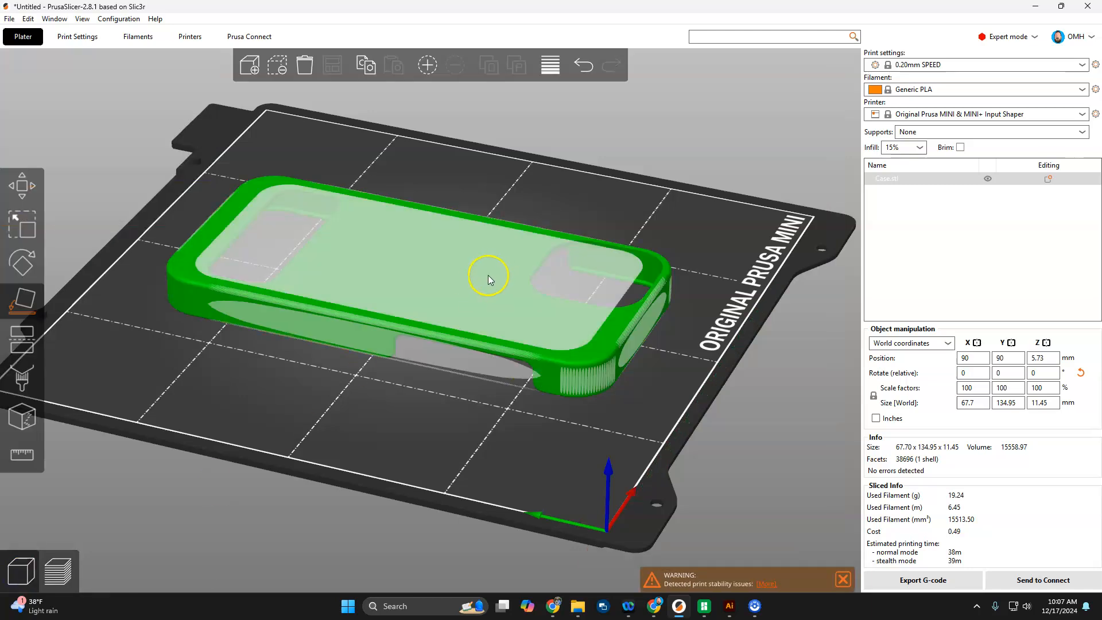
{"action": "left_click", "coordinate": [436, 267]}
{"action": "left_click", "coordinate": [427, 321]}
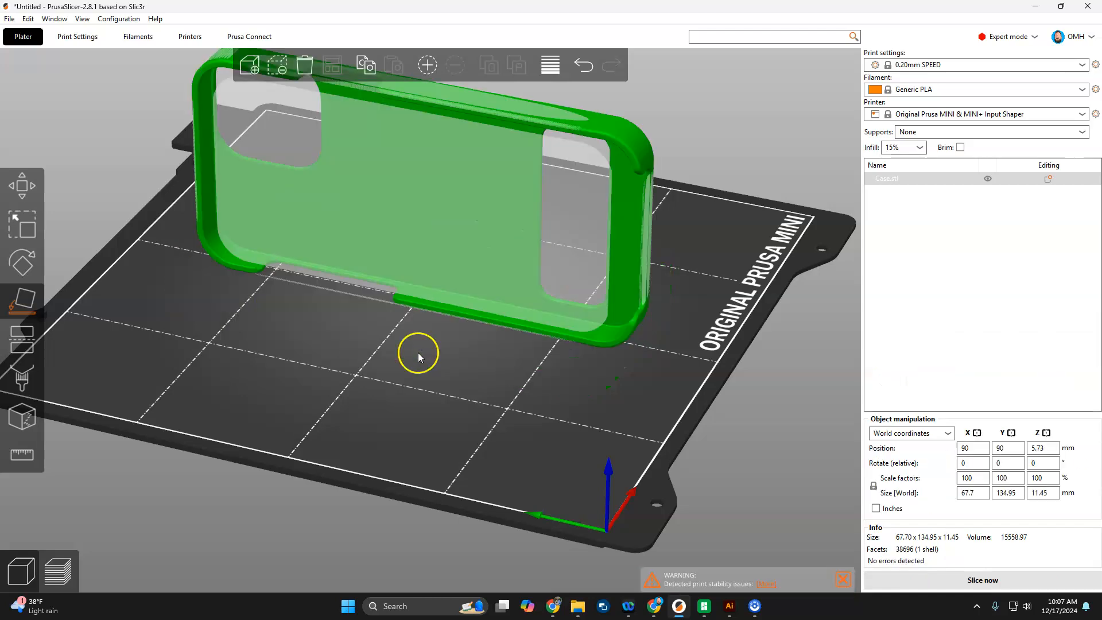
{"action": "left_click", "coordinate": [422, 254]}
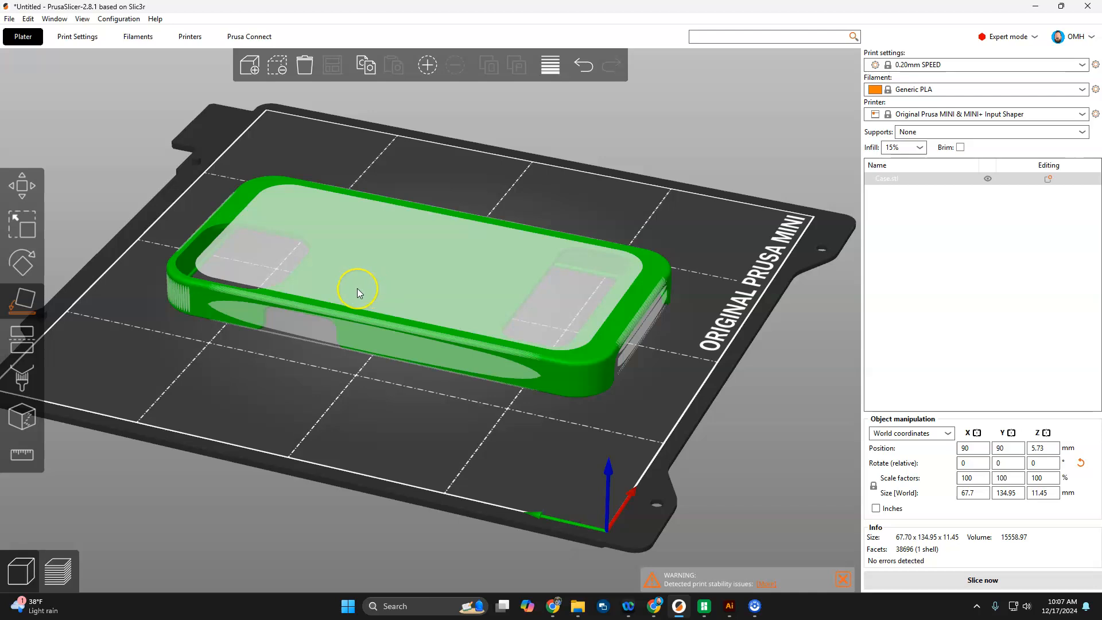
{"action": "left_click", "coordinate": [951, 136]}
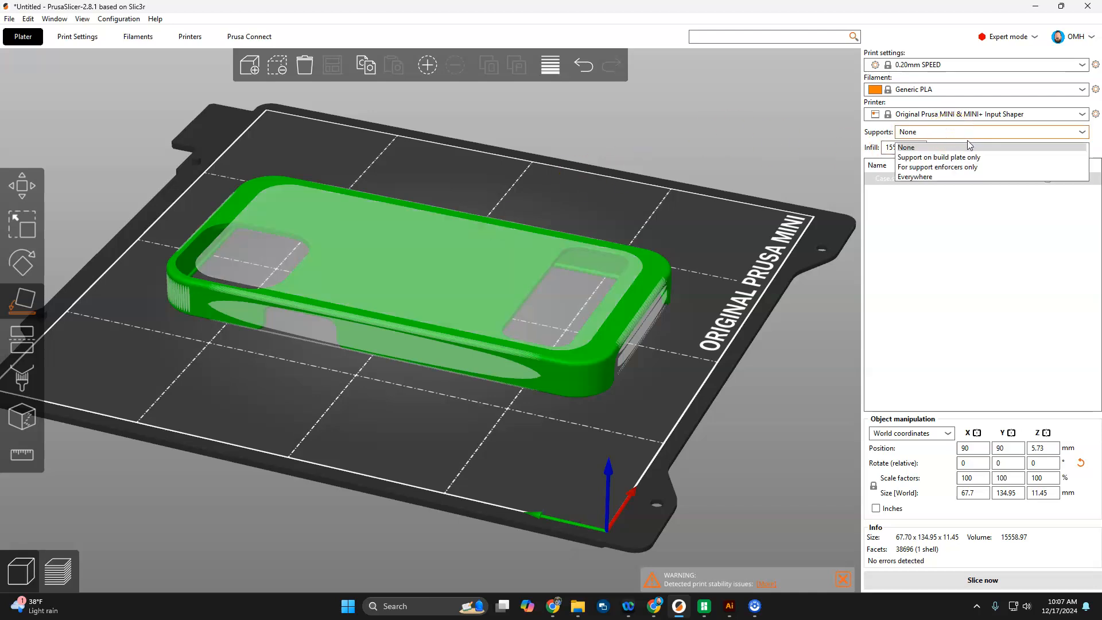
{"action": "left_click", "coordinate": [927, 177]}
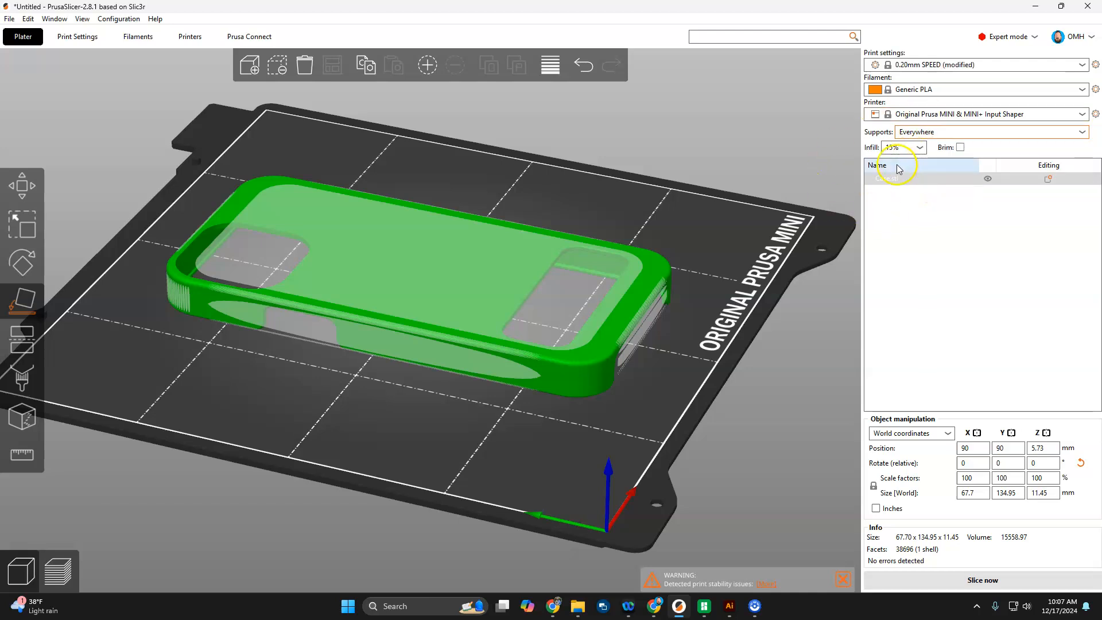
Step: Slice with supports Everywhere (1h29m, 35.92 g) and orbit the preview from below and the sides
{"action": "left_click", "coordinate": [58, 571]}
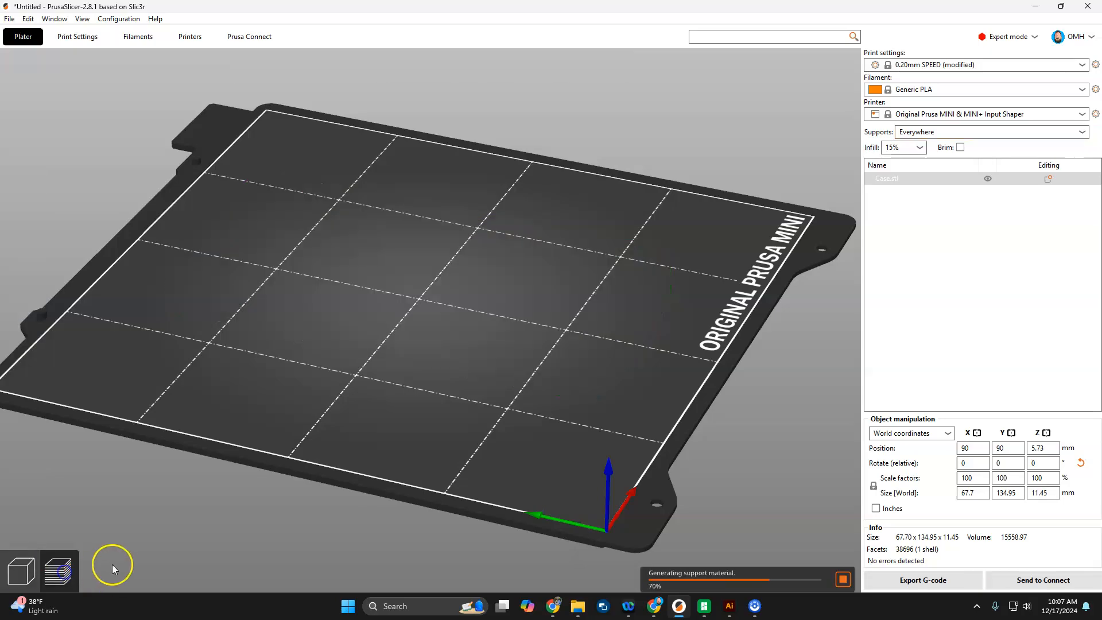
{"action": "left_click_drag", "start_coordinate": [502, 435], "coordinate": [524, 363]}
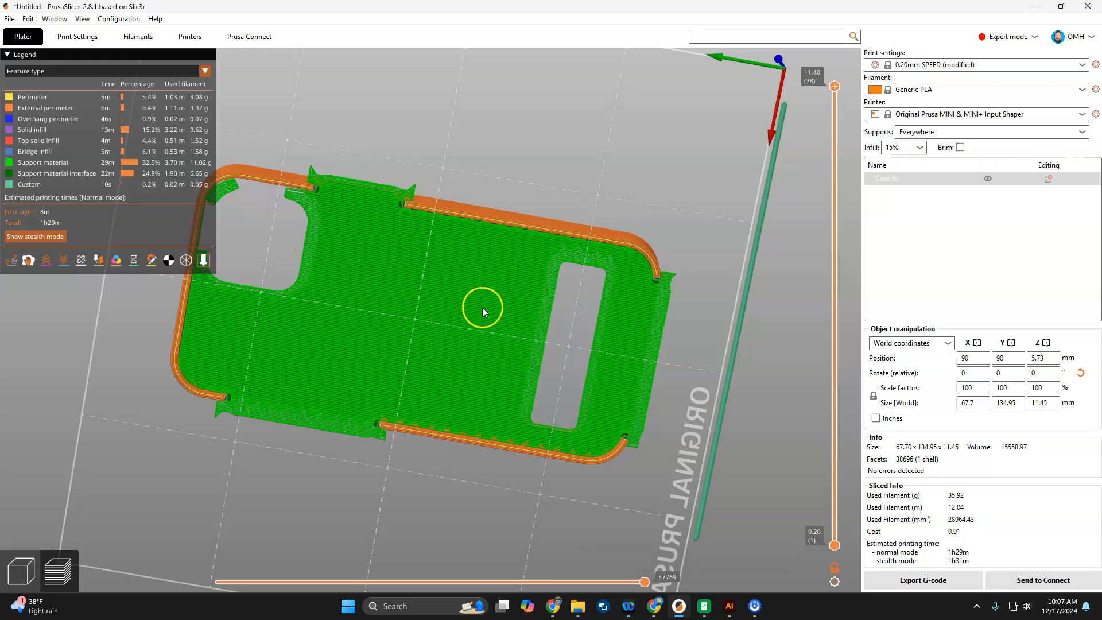
{"action": "left_click_drag", "start_coordinate": [738, 158], "coordinate": [675, 209]}
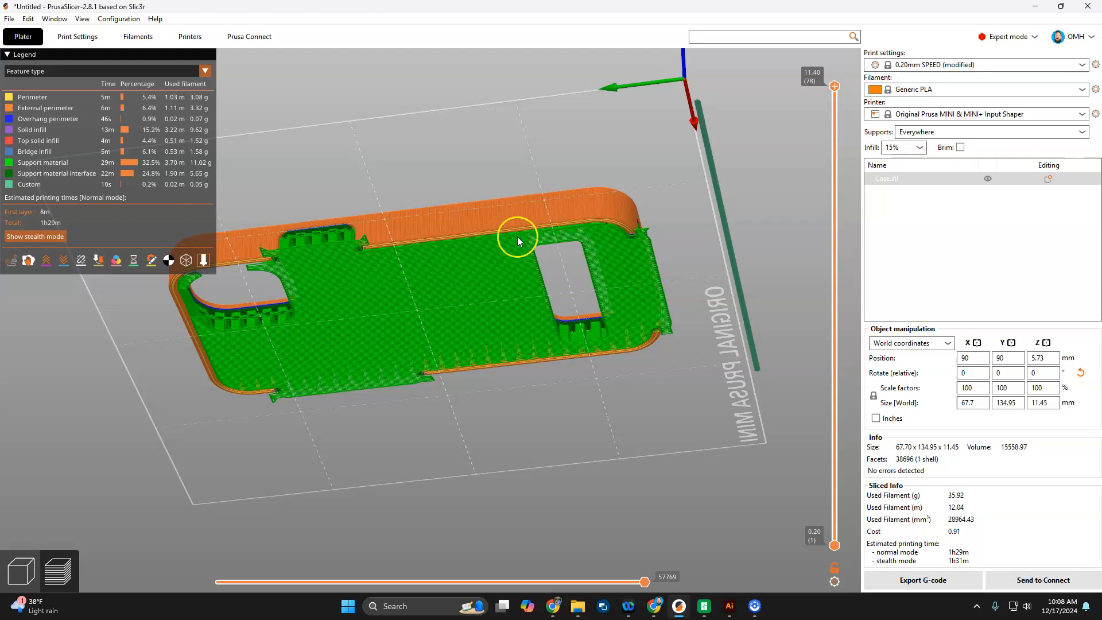
{"action": "left_click_drag", "start_coordinate": [773, 193], "coordinate": [707, 213]}
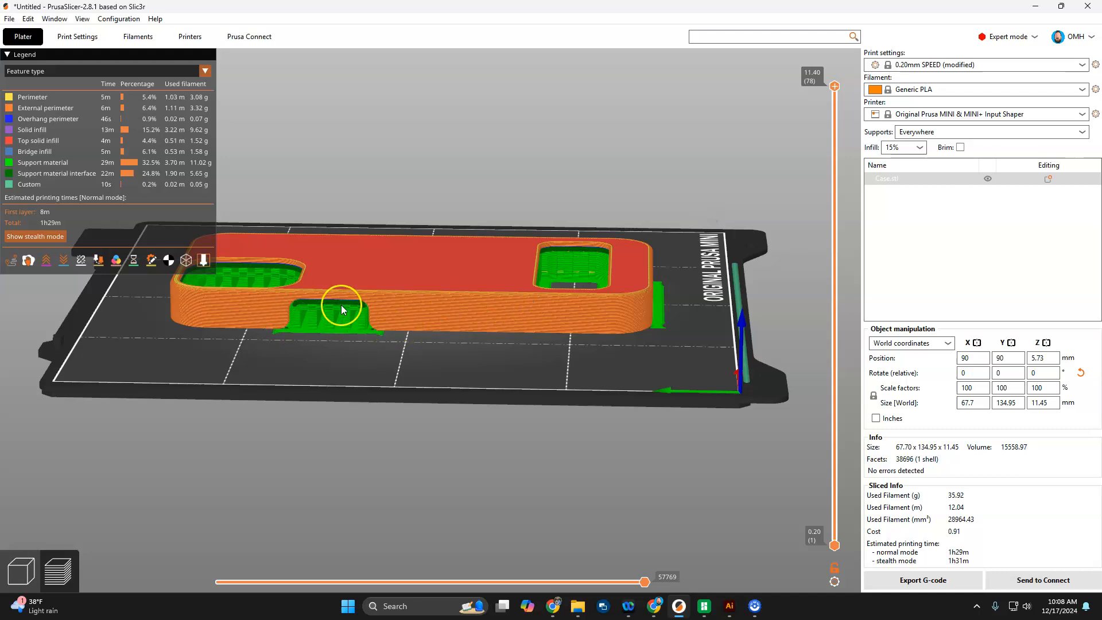
{"action": "left_click_drag", "start_coordinate": [432, 370], "coordinate": [428, 360]}
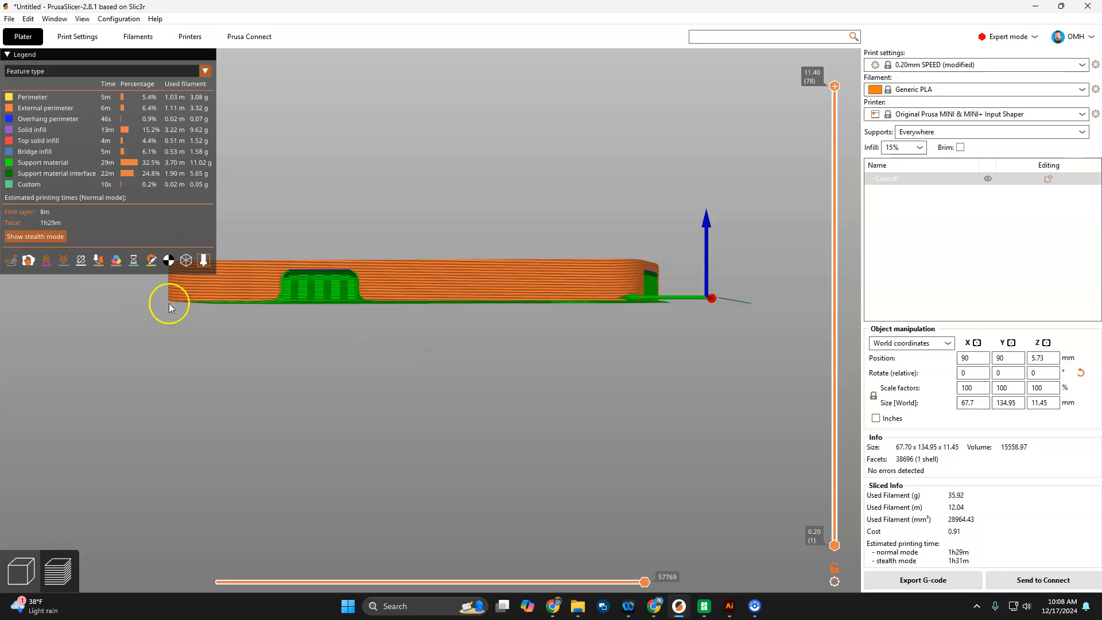
{"action": "left_click", "coordinate": [20, 572]}
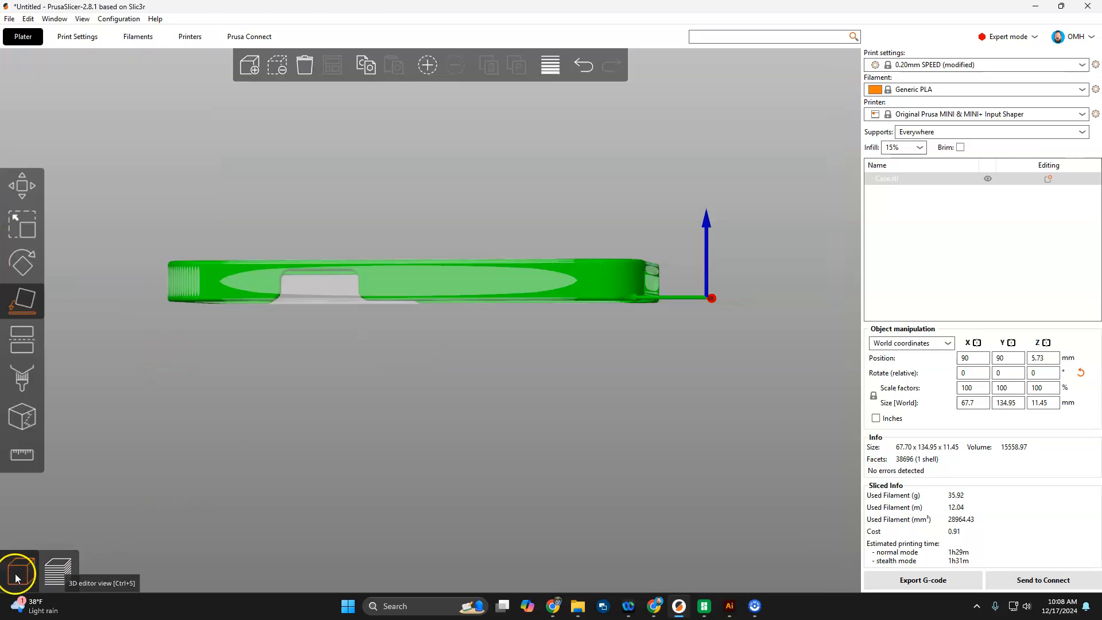
{"action": "mouse_move", "coordinate": [408, 389]}
{"action": "left_mouse_down"}
{"action": "mouse_move", "coordinate": [408, 414]}
{"action": "mouse_move", "coordinate": [415, 388]}
{"action": "mouse_move", "coordinate": [409, 404]}
{"action": "left_mouse_up"}
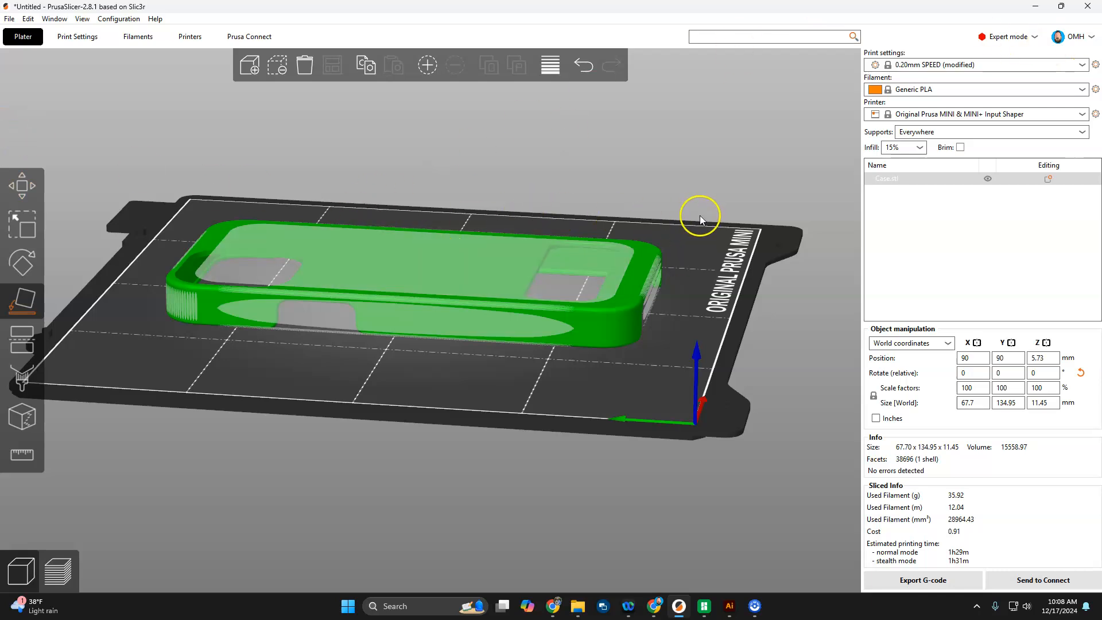
{"action": "left_click", "coordinate": [1021, 39]}
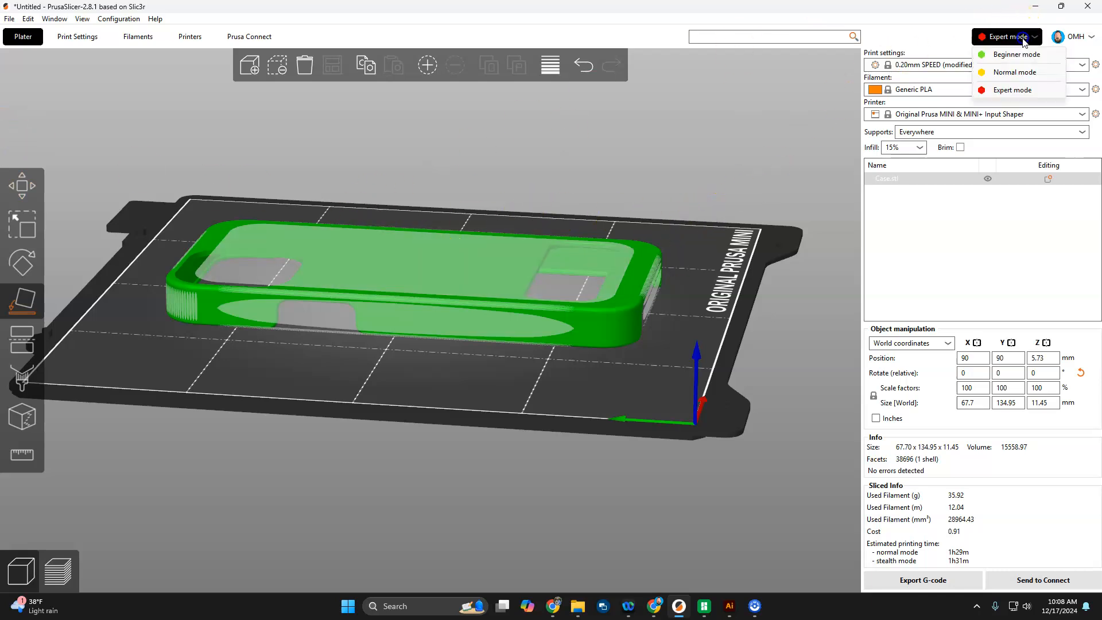
{"action": "left_click", "coordinate": [793, 106]}
{"action": "left_click", "coordinate": [794, 106]}
{"action": "left_click", "coordinate": [1003, 40]}
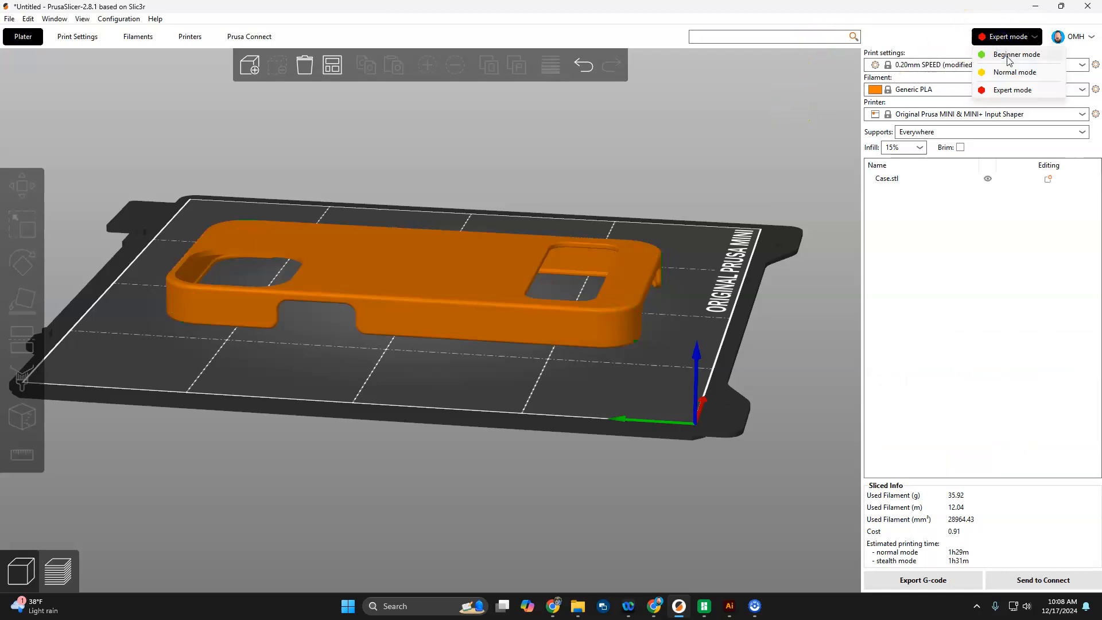
{"action": "left_click", "coordinate": [1014, 55]}
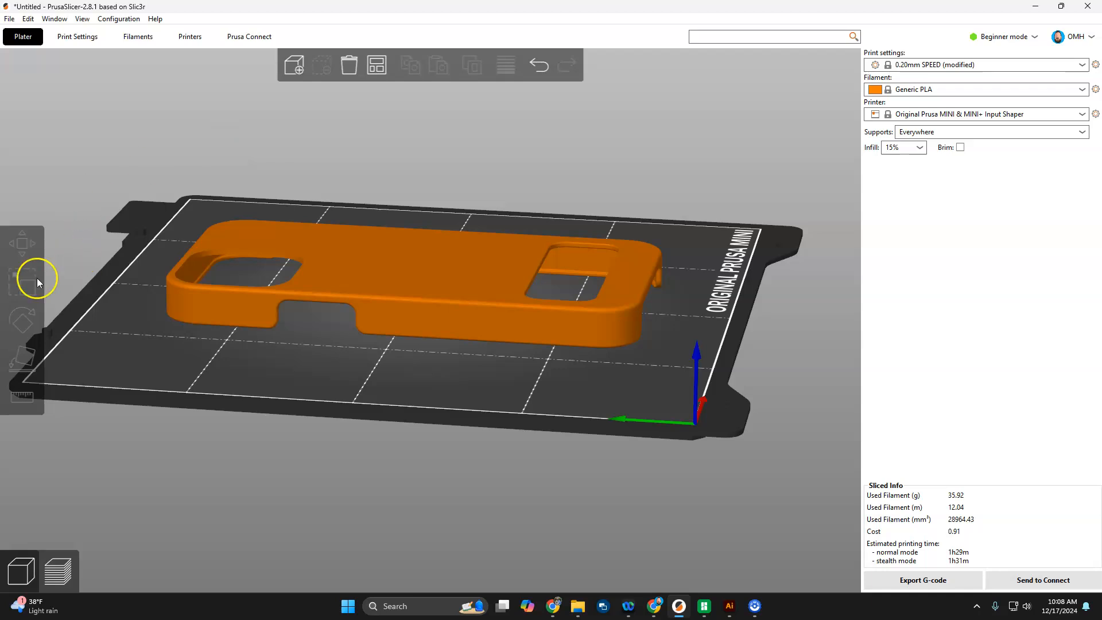
{"action": "left_click", "coordinate": [1021, 44]}
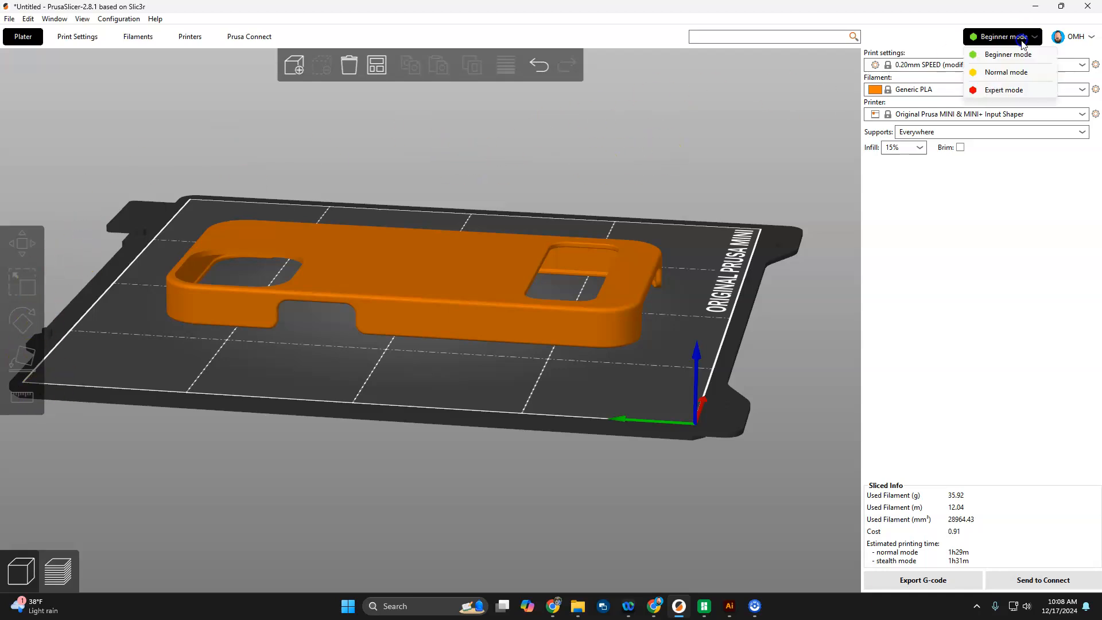
{"action": "left_click", "coordinate": [1000, 92]}
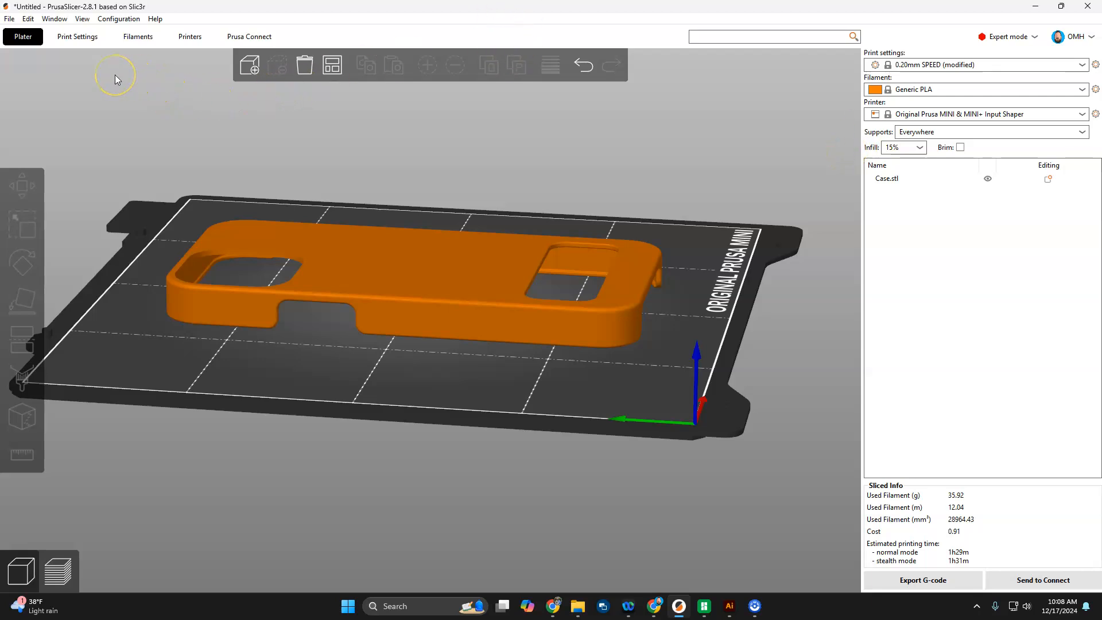
Step: In Print Settings > Support material, change Style from Snug to Organic, then return to the Plater
{"action": "left_click", "coordinate": [78, 38]}
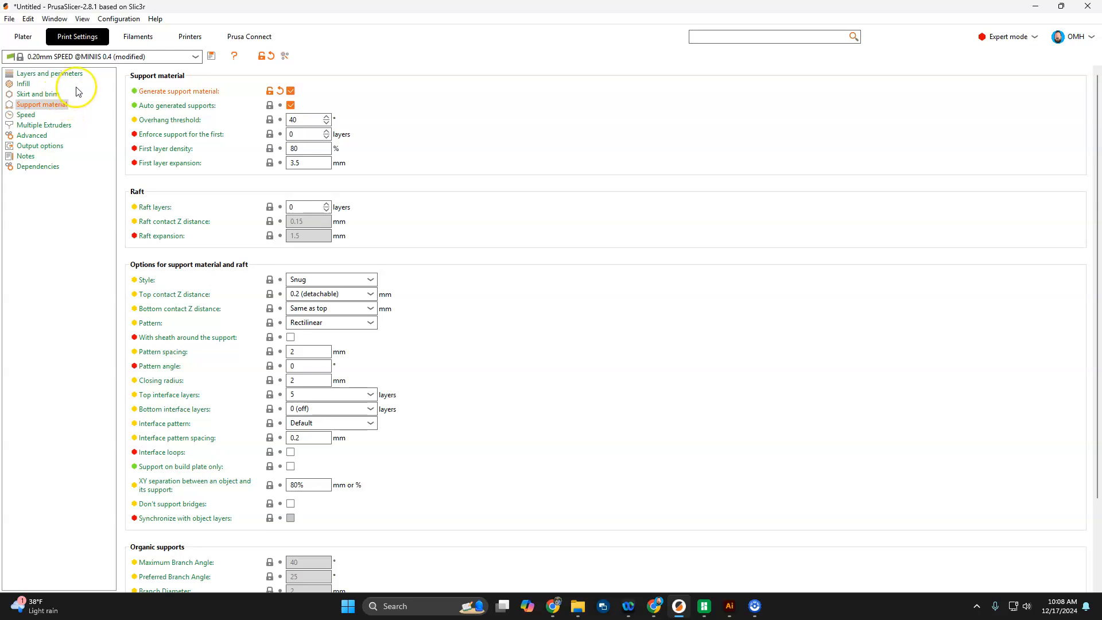
{"action": "left_click", "coordinate": [51, 74]}
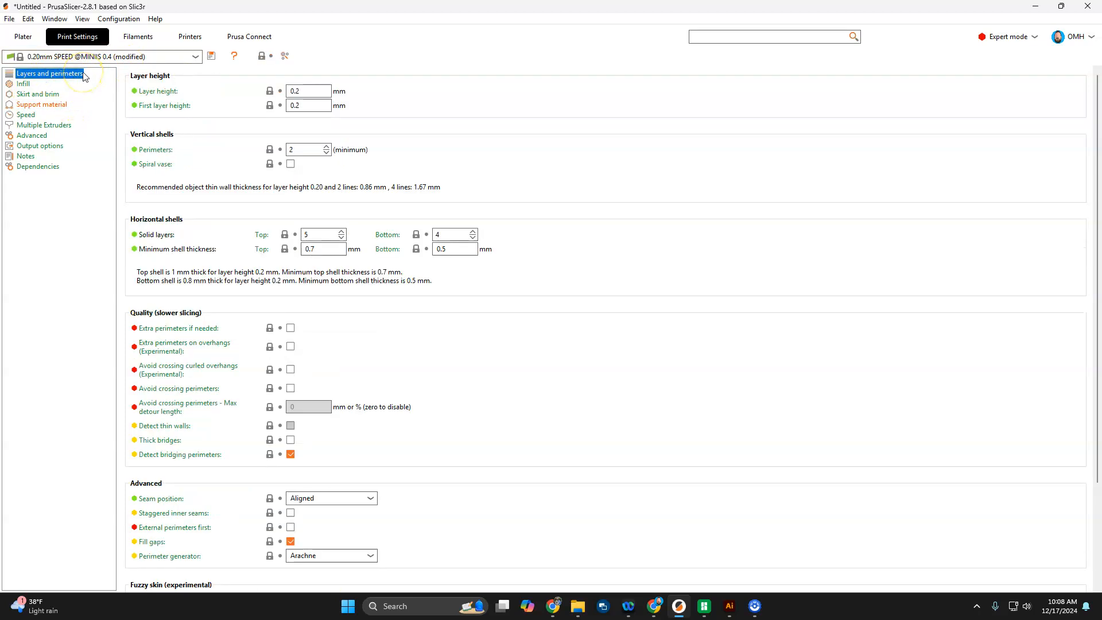
{"action": "left_click", "coordinate": [23, 36]}
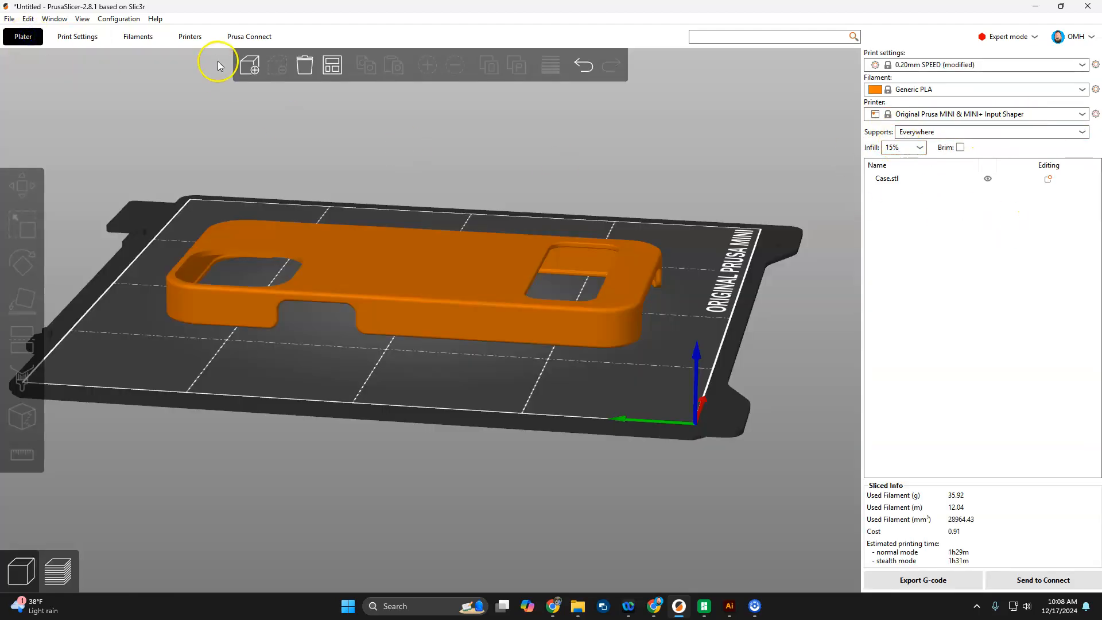
{"action": "left_click", "coordinate": [73, 38]}
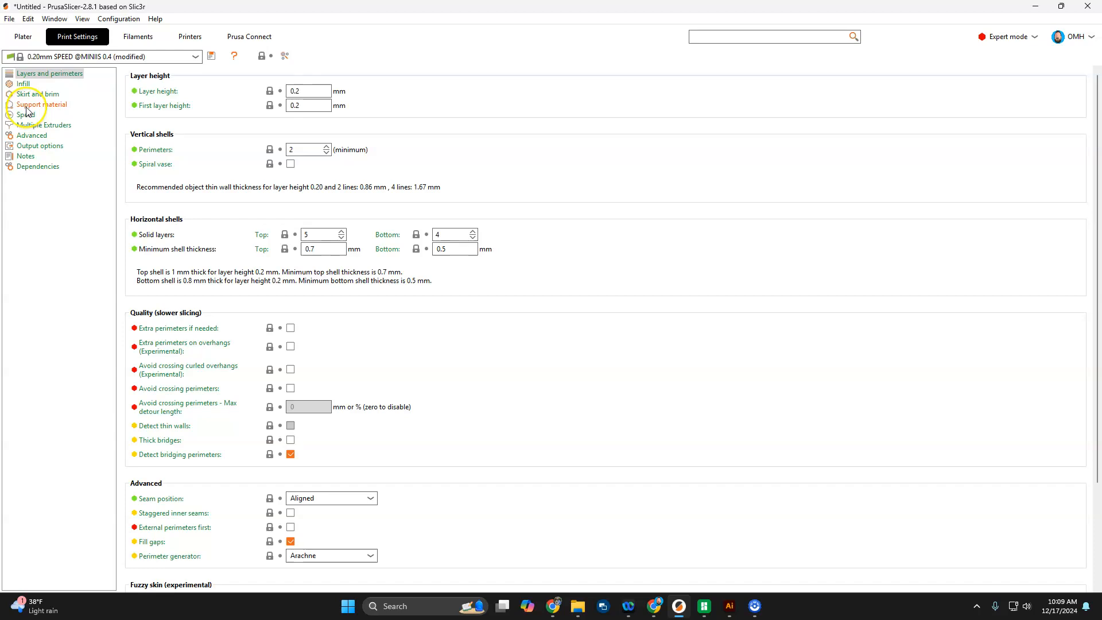
{"action": "left_click", "coordinate": [52, 107]}
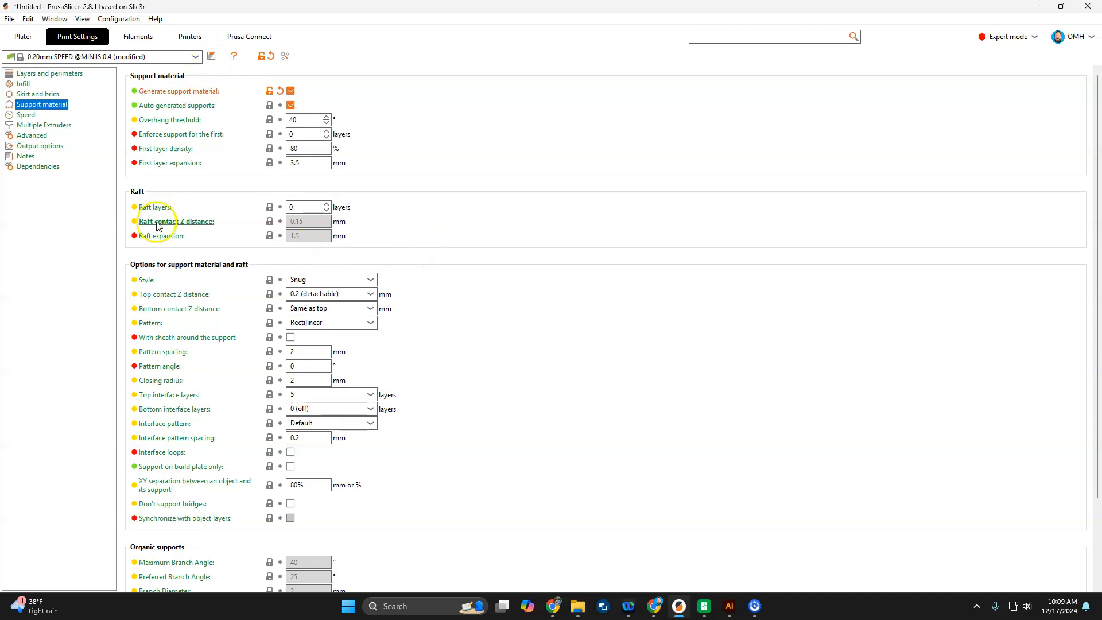
{"action": "left_click", "coordinate": [336, 281]}
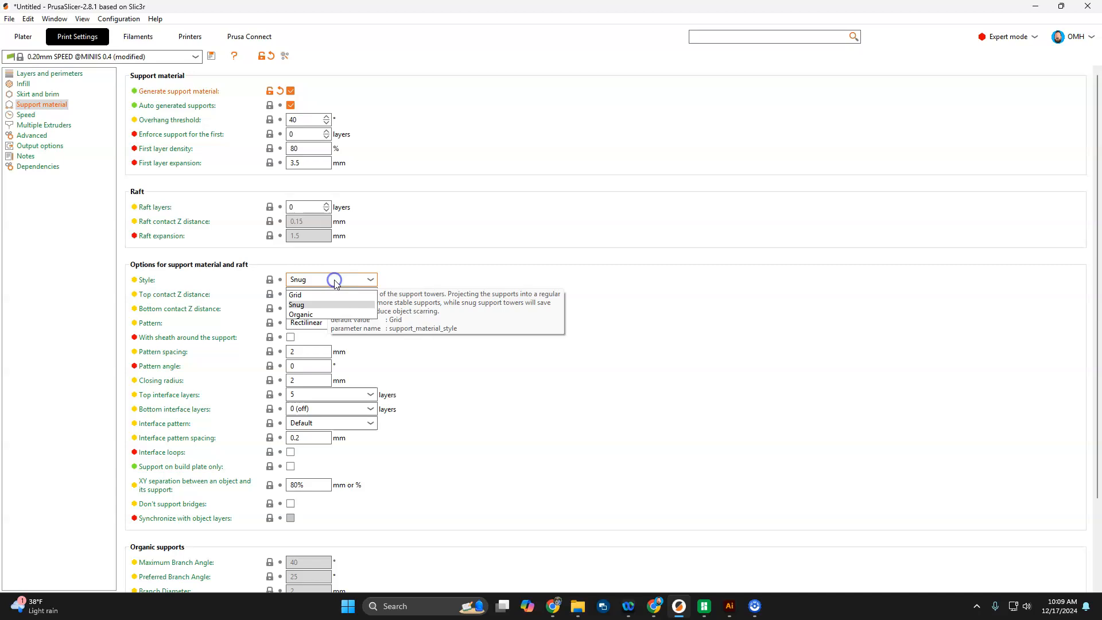
{"action": "left_click", "coordinate": [305, 319]}
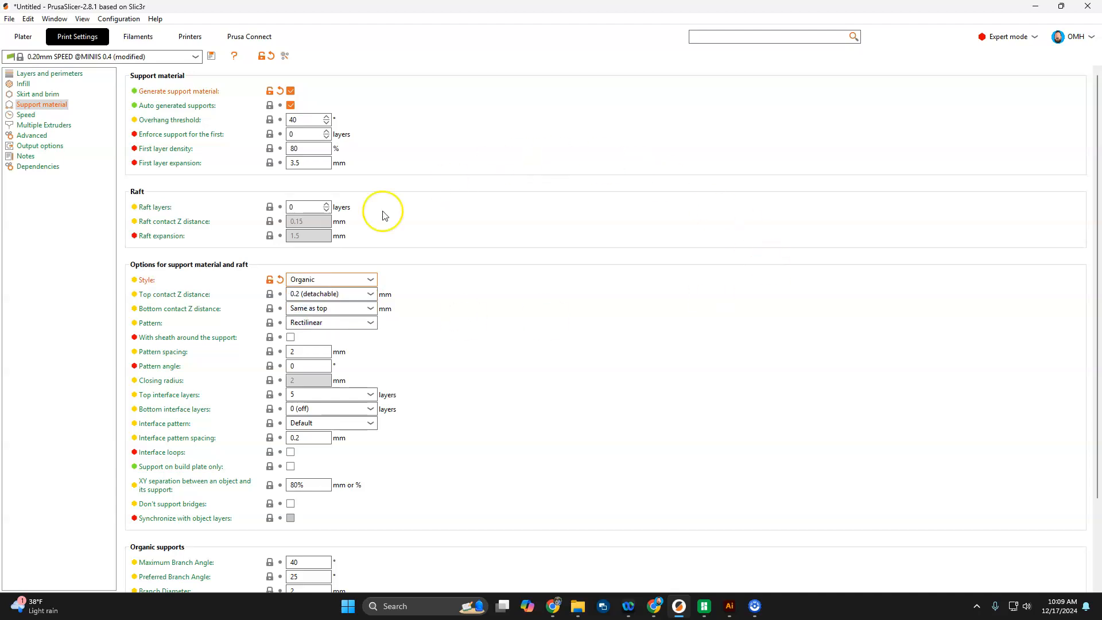
{"action": "left_click", "coordinate": [24, 36]}
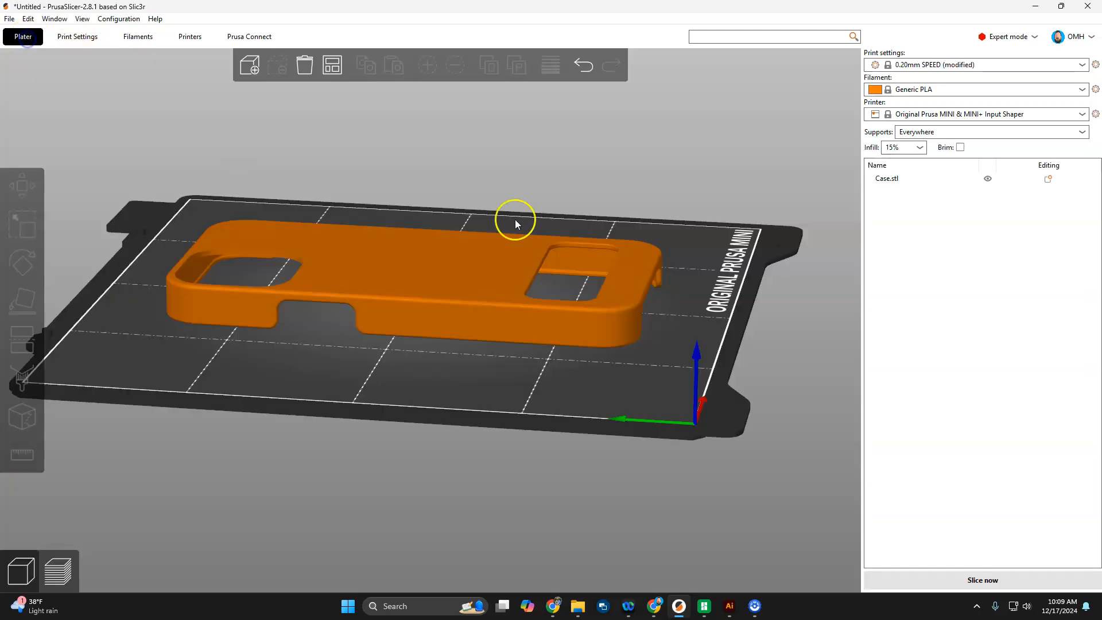
Step: Slice with Organic supports (3h38m, 39.67 g) and zoom in on the supports before returning
{"action": "left_click", "coordinate": [59, 570]}
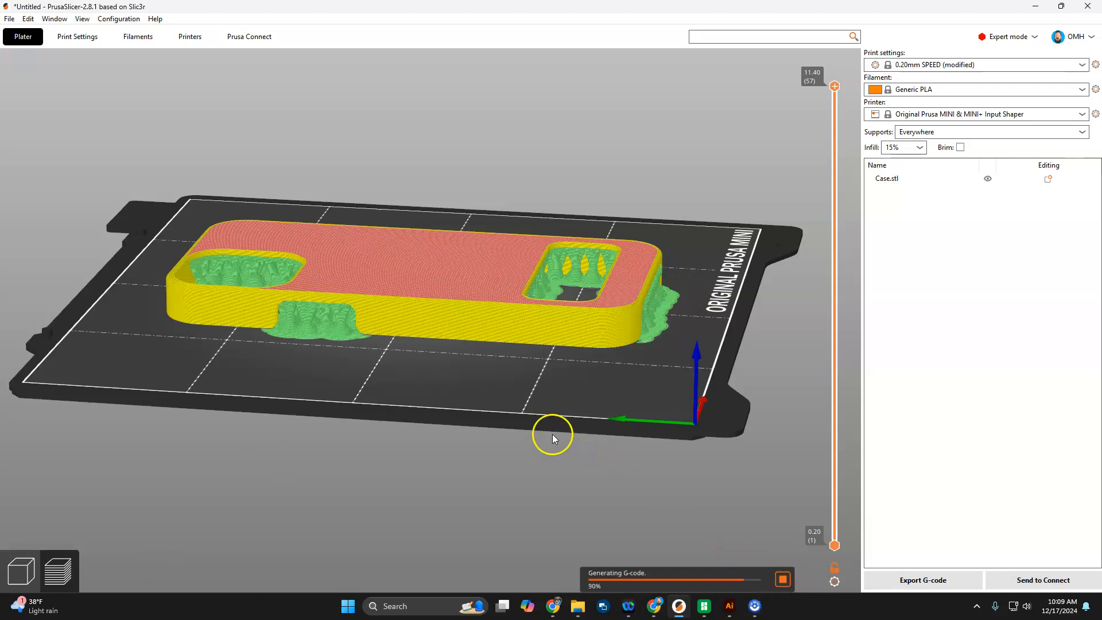
{"action": "left_click_drag", "start_coordinate": [552, 432], "coordinate": [545, 344]}
{"action": "scroll", "coordinate": [556, 276], "scroll_direction": "up", "scroll_amount": 2}
{"action": "scroll", "coordinate": [664, 270], "scroll_direction": "up", "scroll_amount": 3}
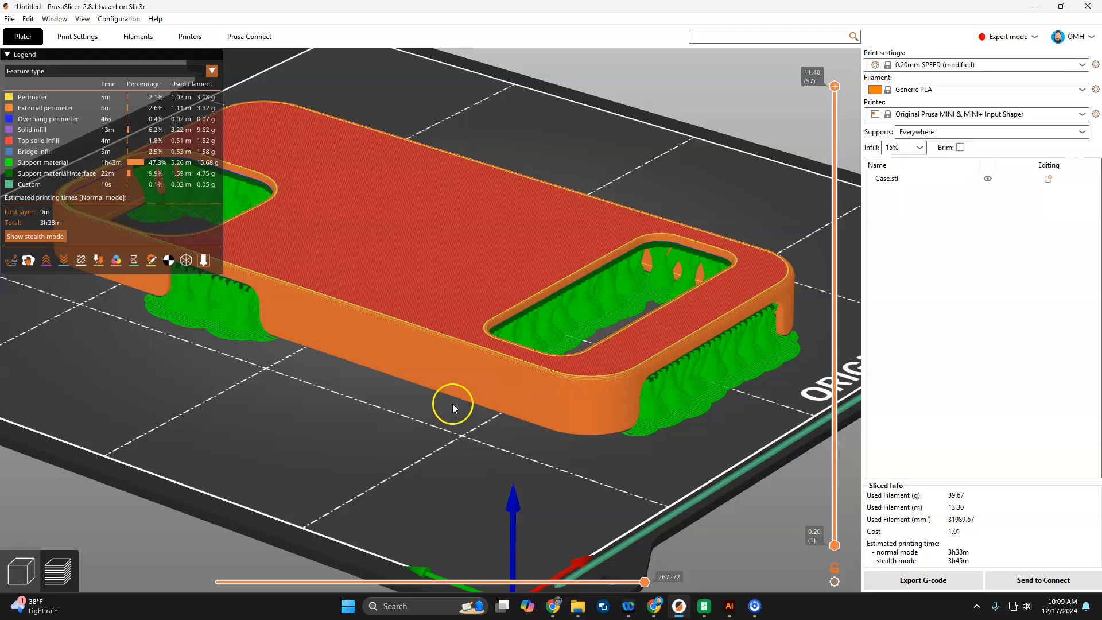
{"action": "left_click", "coordinate": [22, 571]}
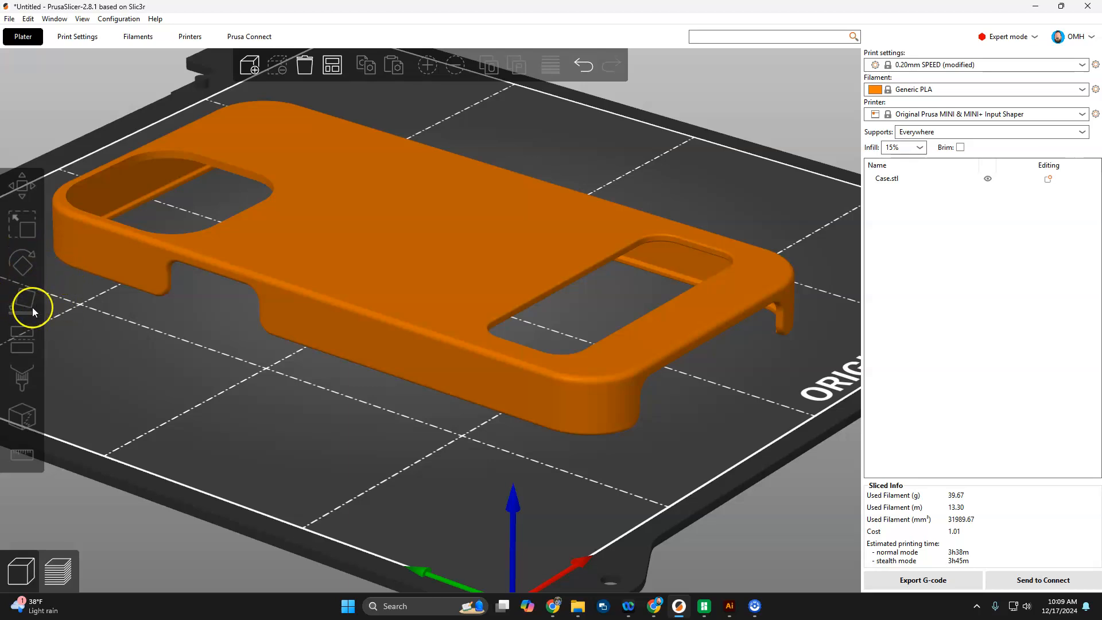
Step: Stand the phone case upright on its long edge using Place on Face
{"action": "left_click", "coordinate": [296, 292]}
{"action": "left_click", "coordinate": [30, 322]}
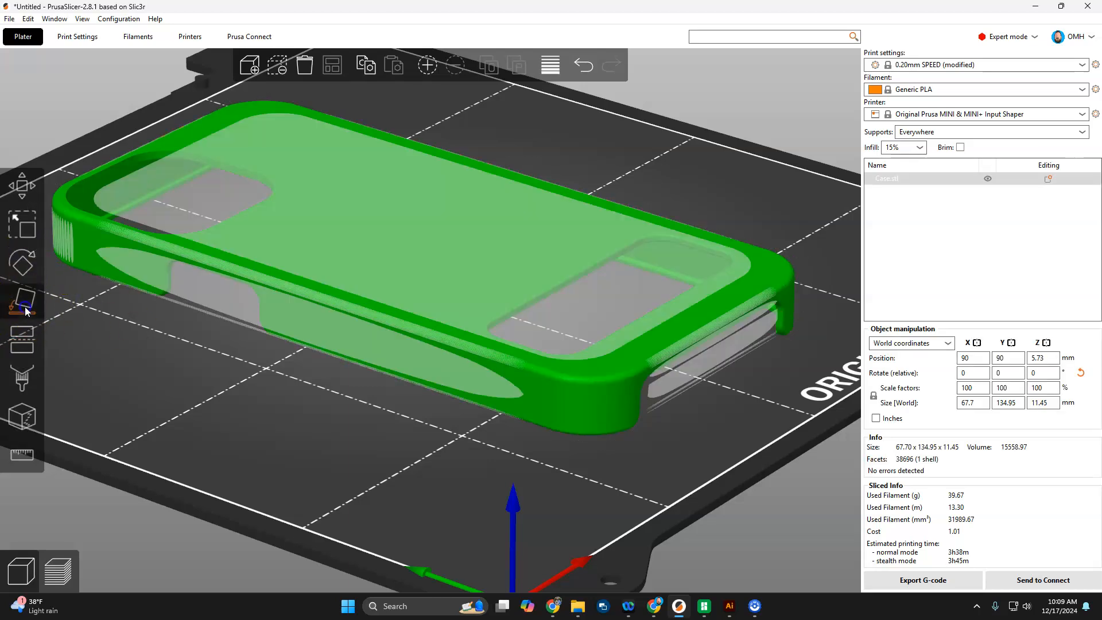
{"action": "left_click", "coordinate": [300, 325]}
Step: Slice the upright case (2h5m, 28.25 g) and orbit and zoom to view the tree supports
{"action": "left_click", "coordinate": [68, 558]}
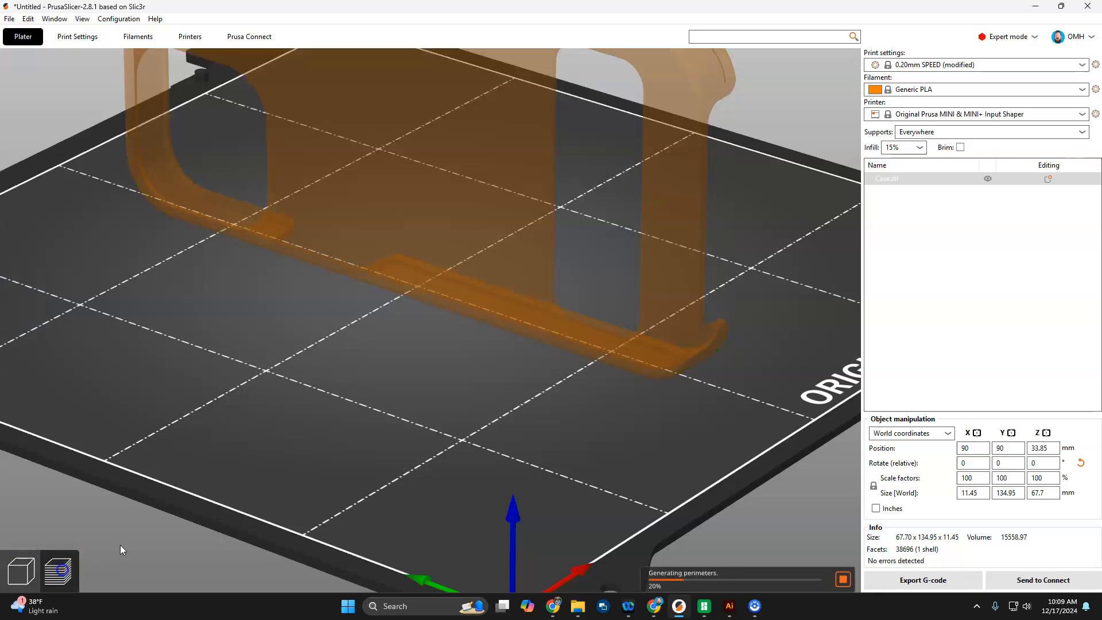
{"action": "left_click_drag", "start_coordinate": [703, 476], "coordinate": [616, 480]}
{"action": "scroll", "coordinate": [522, 148], "scroll_direction": "down", "scroll_amount": 5}
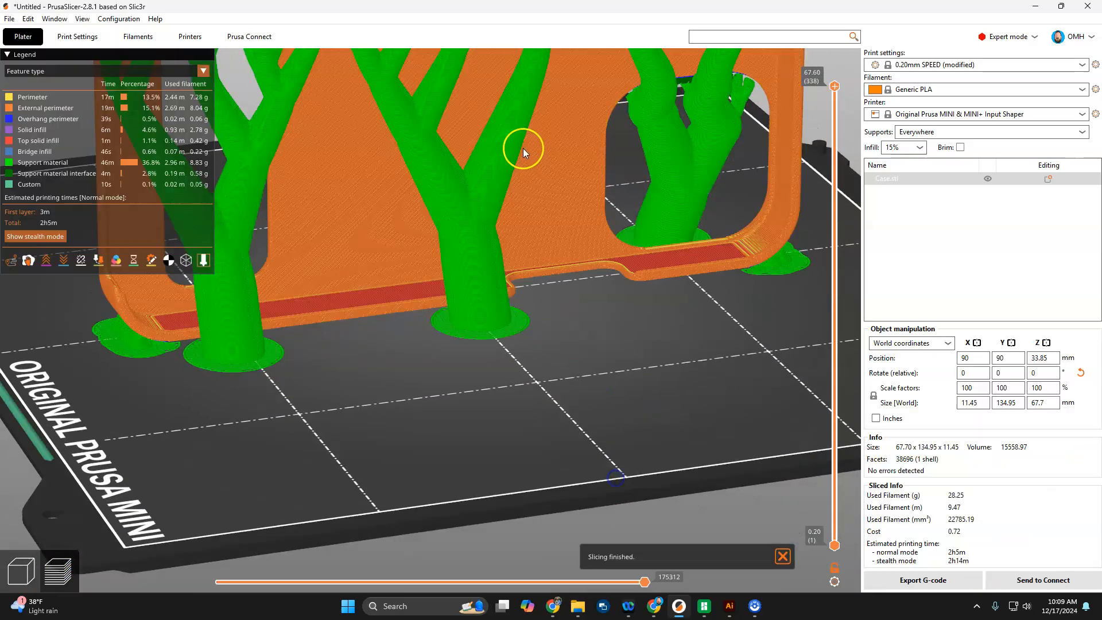
{"action": "scroll", "coordinate": [428, 193], "scroll_direction": "down", "scroll_amount": 3}
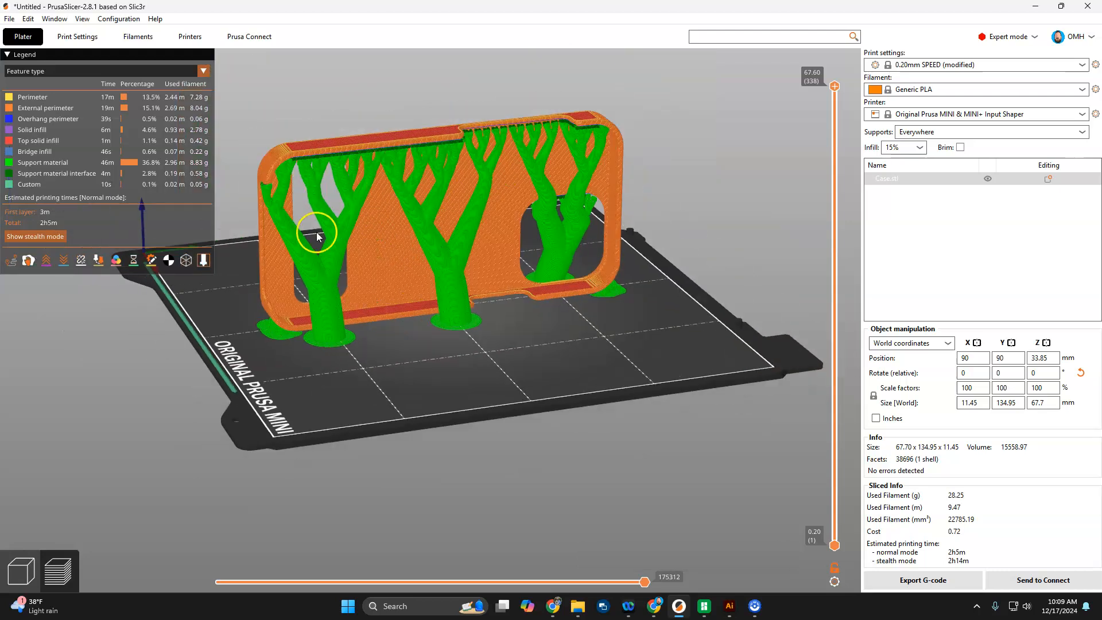
{"action": "left_click", "coordinate": [21, 571]}
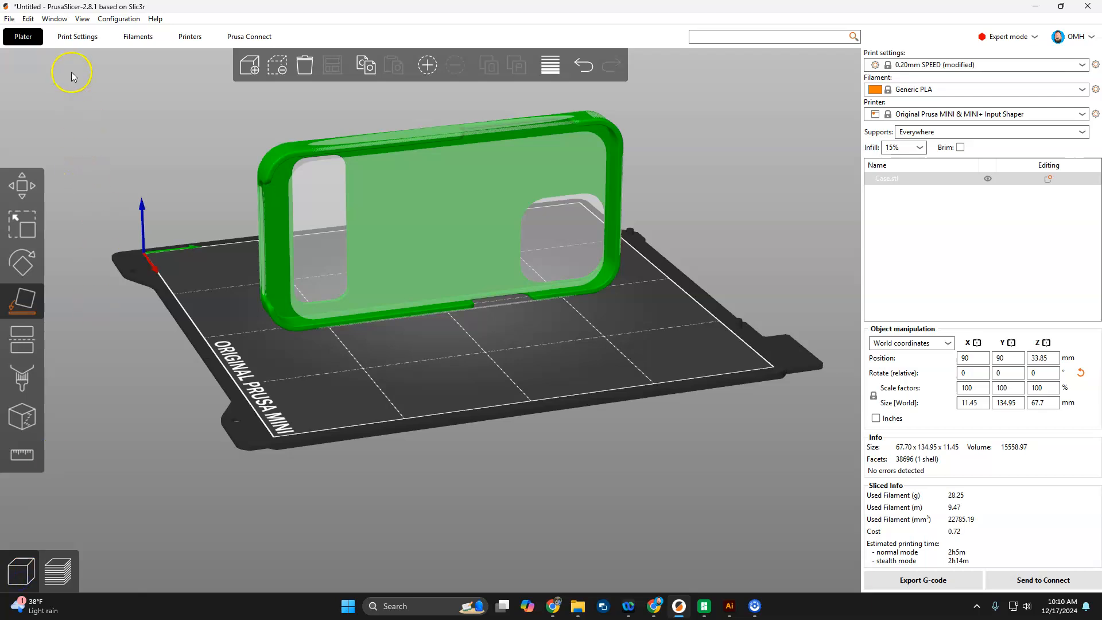
Step: In Print Settings > Support material, set the support Style to Snug
{"action": "left_click", "coordinate": [77, 36]}
{"action": "left_click", "coordinate": [360, 279]}
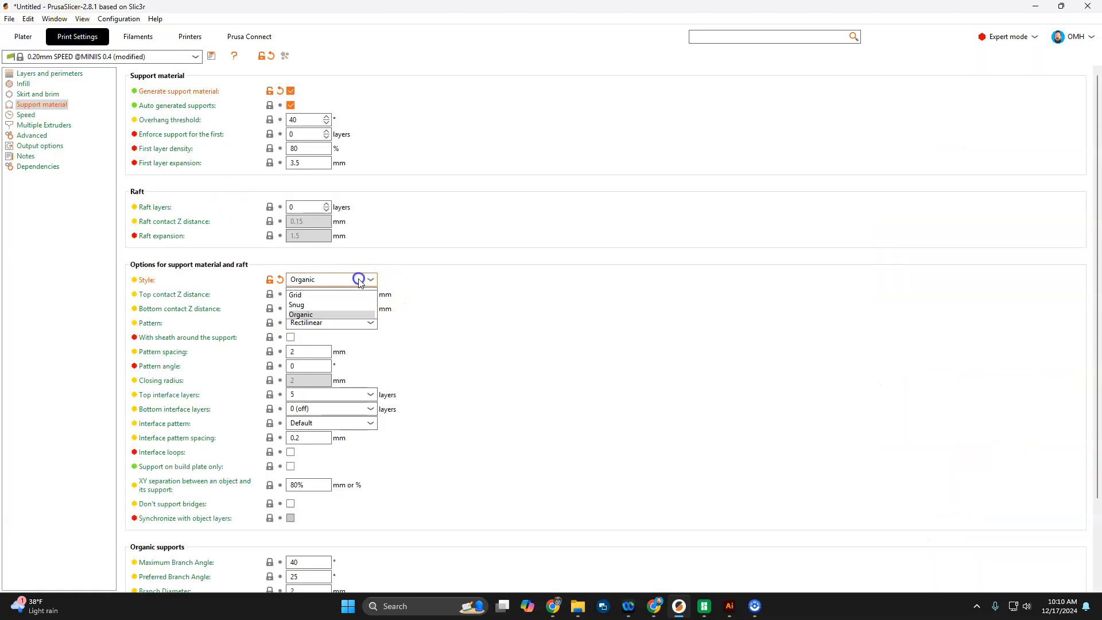
{"action": "left_click", "coordinate": [346, 296]}
{"action": "left_click", "coordinate": [361, 276]}
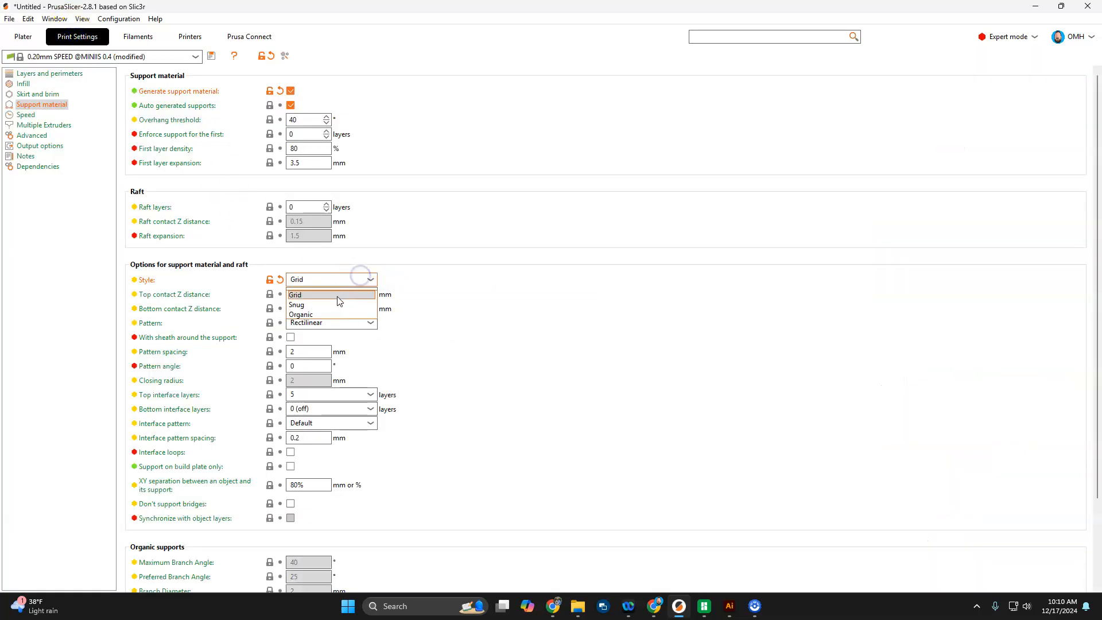
{"action": "left_click", "coordinate": [332, 304]}
{"action": "left_click", "coordinate": [349, 281]}
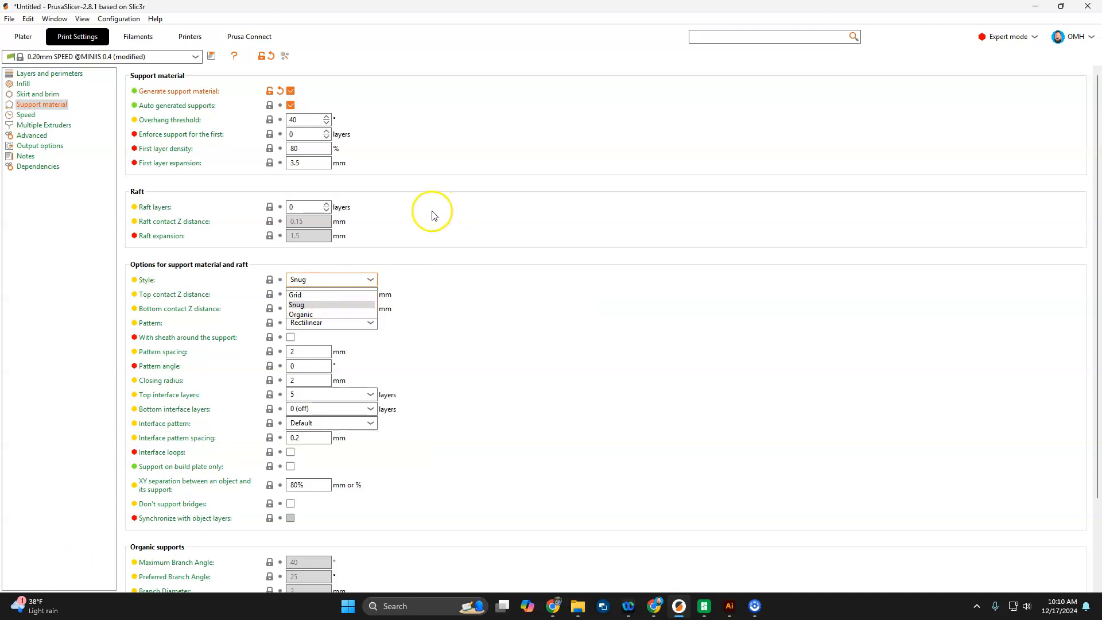
{"action": "left_click", "coordinate": [503, 332]}
{"action": "left_click", "coordinate": [36, 38]}
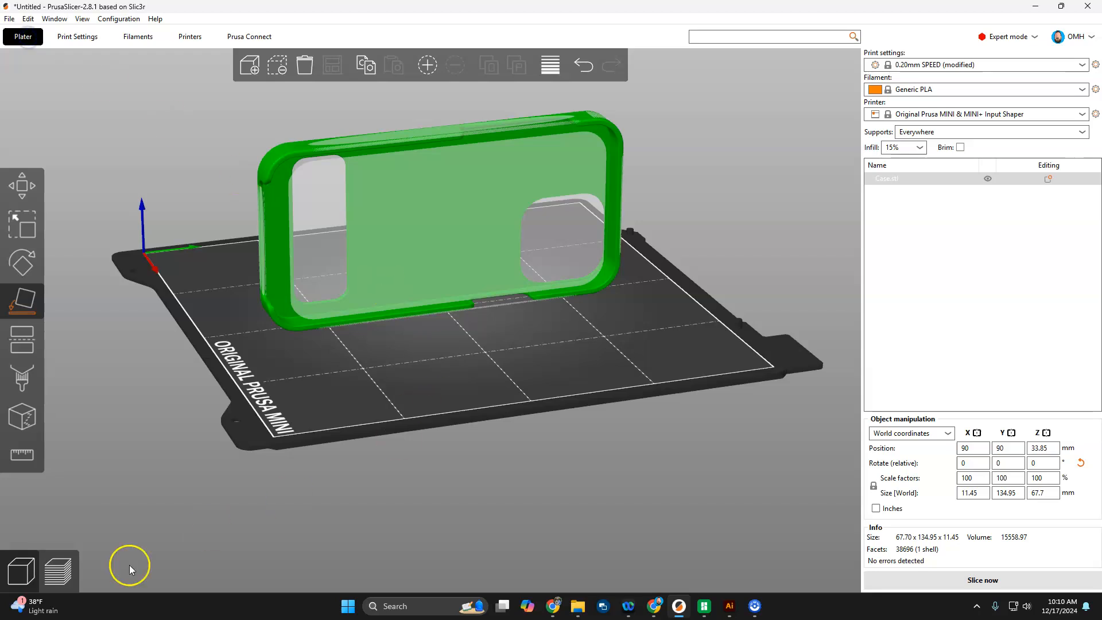
Step: Slice the upright case with Snug supports (1h48m, 32.31 g) and inspect the preview
{"action": "left_click", "coordinate": [57, 570]}
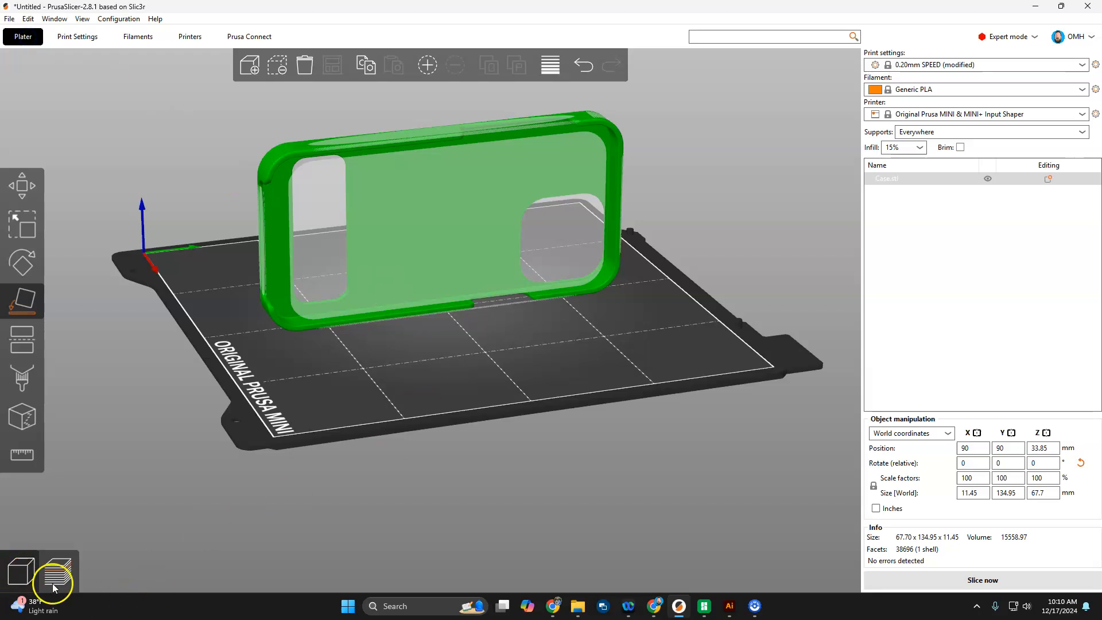
{"action": "left_click_drag", "start_coordinate": [563, 389], "coordinate": [470, 357]}
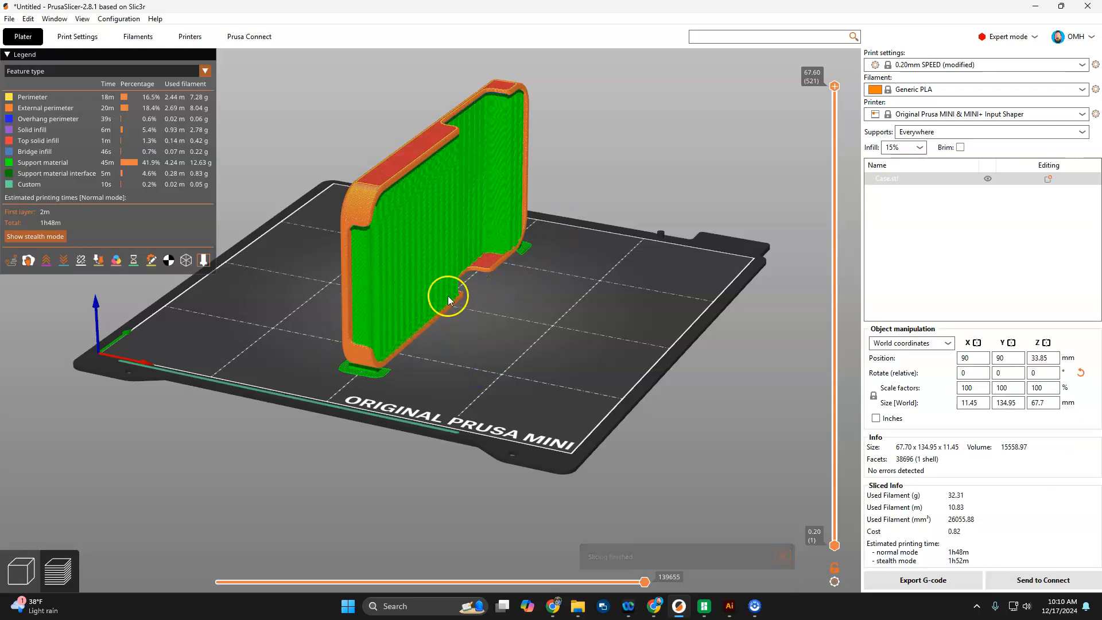
{"action": "left_click", "coordinate": [25, 585]}
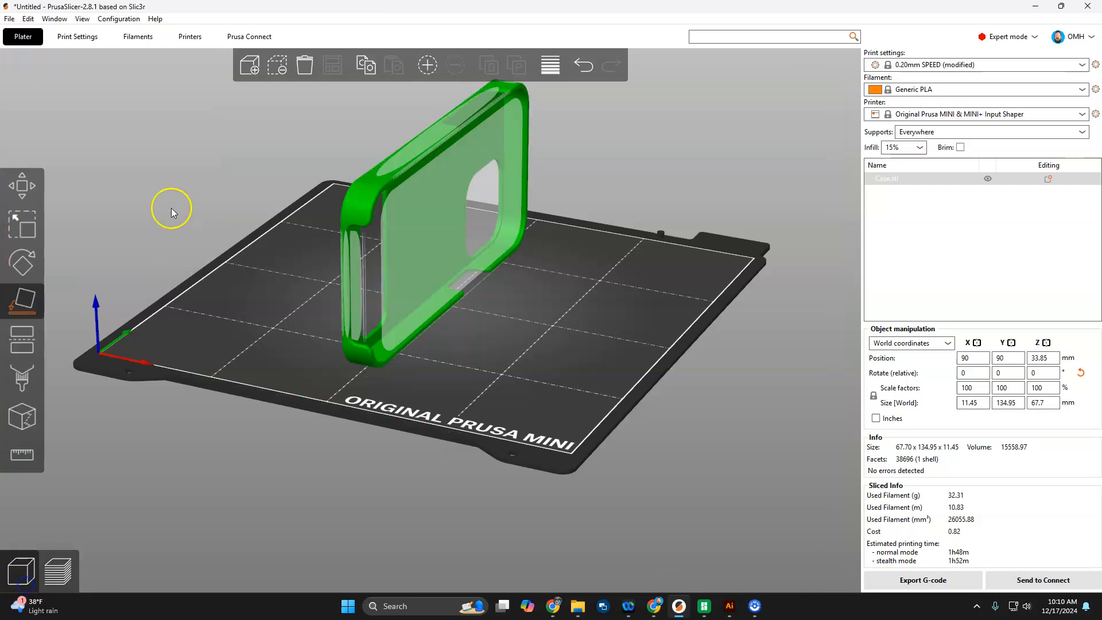
Step: Set the support Style back to Organic and return to the Plater
{"action": "left_click", "coordinate": [74, 44]}
{"action": "left_click", "coordinate": [332, 279]}
{"action": "left_click", "coordinate": [324, 314]}
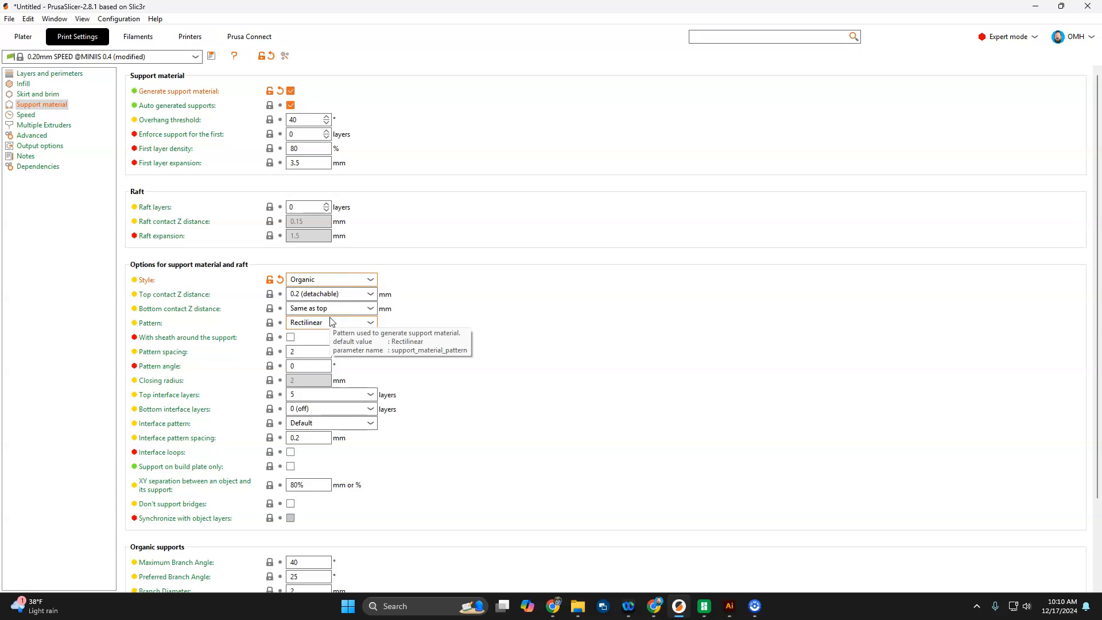
{"action": "left_click", "coordinate": [23, 36]}
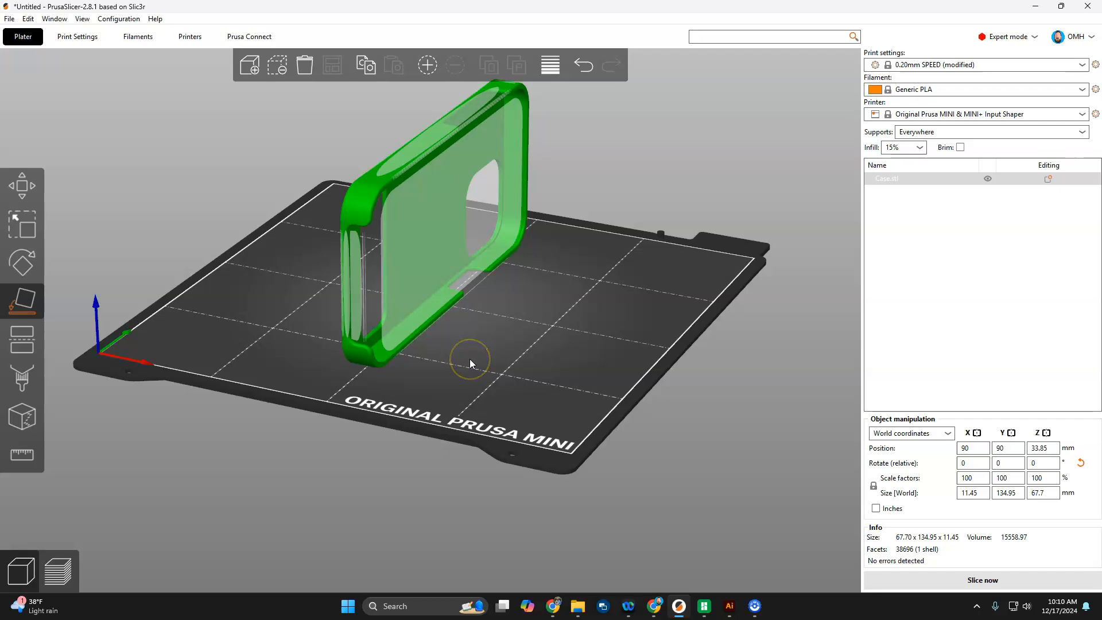
Step: Orbit to a front view and slice the upright case to preview its organic tree supports
{"action": "left_click", "coordinate": [497, 319]}
{"action": "left_click_drag", "start_coordinate": [673, 429], "coordinate": [574, 419]}
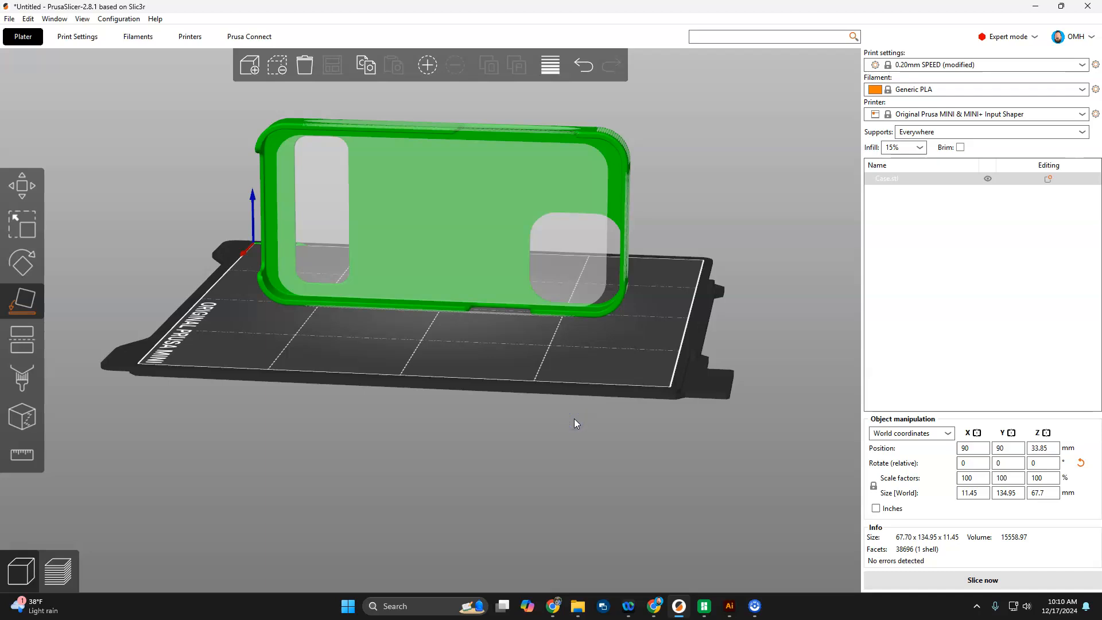
{"action": "left_click", "coordinate": [55, 579]}
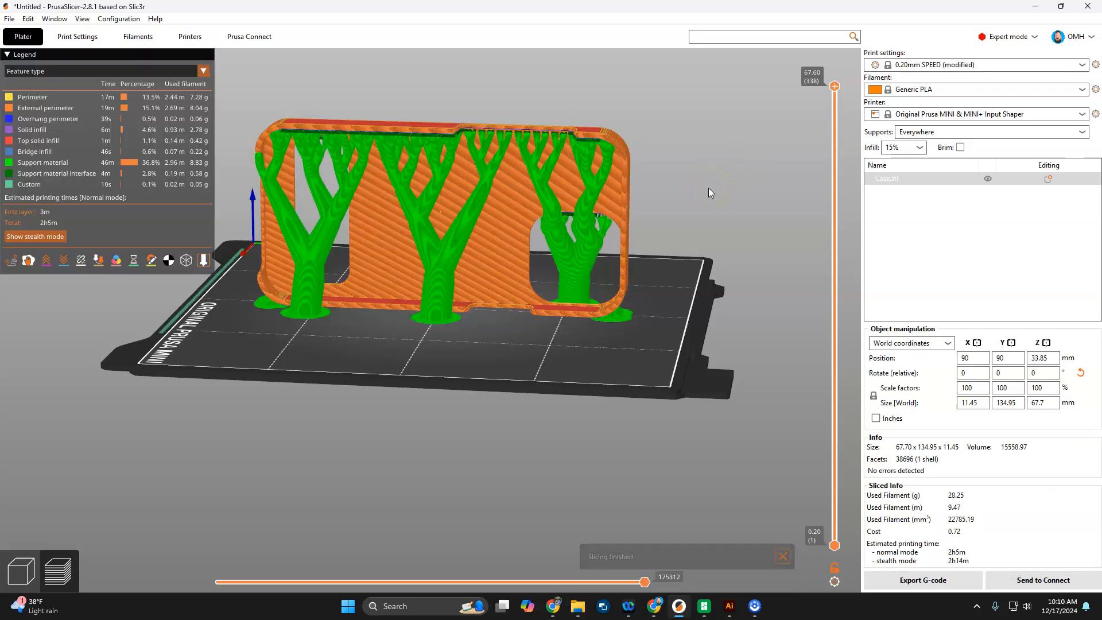
Step: Back in the 3D view, lay the case flat on its large face (67.7 × 134.95 × 11.45 mm)
{"action": "left_click", "coordinate": [27, 579]}
{"action": "left_click_drag", "start_coordinate": [746, 349], "coordinate": [671, 356]}
{"action": "left_click", "coordinate": [453, 246]}
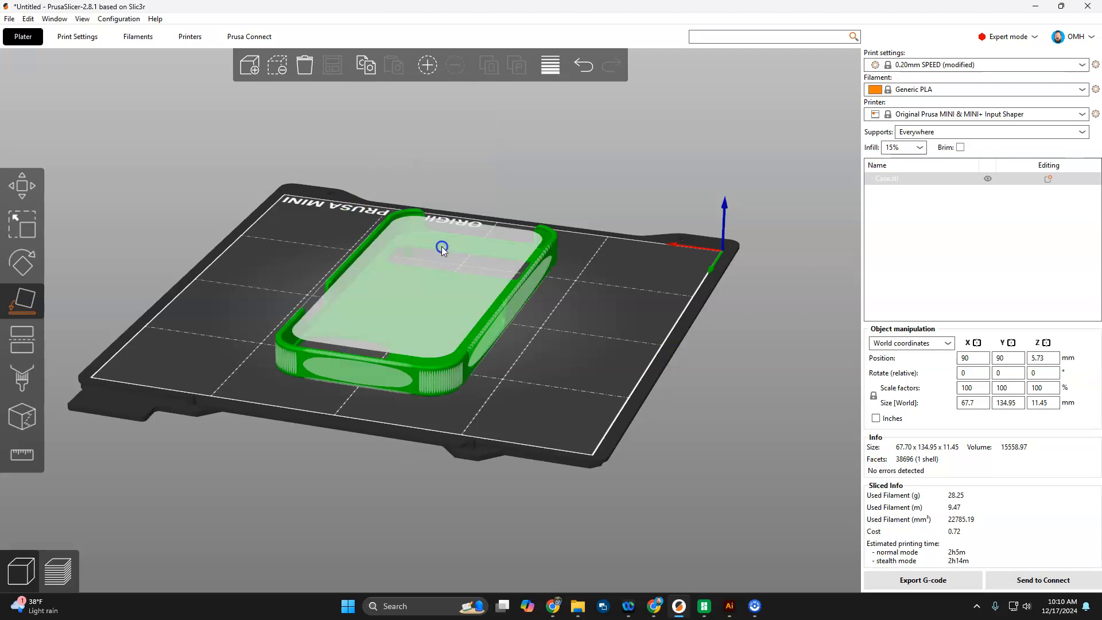
Step: Slice the flat-lying case, then set Supports to None
{"action": "left_click", "coordinate": [59, 577]}
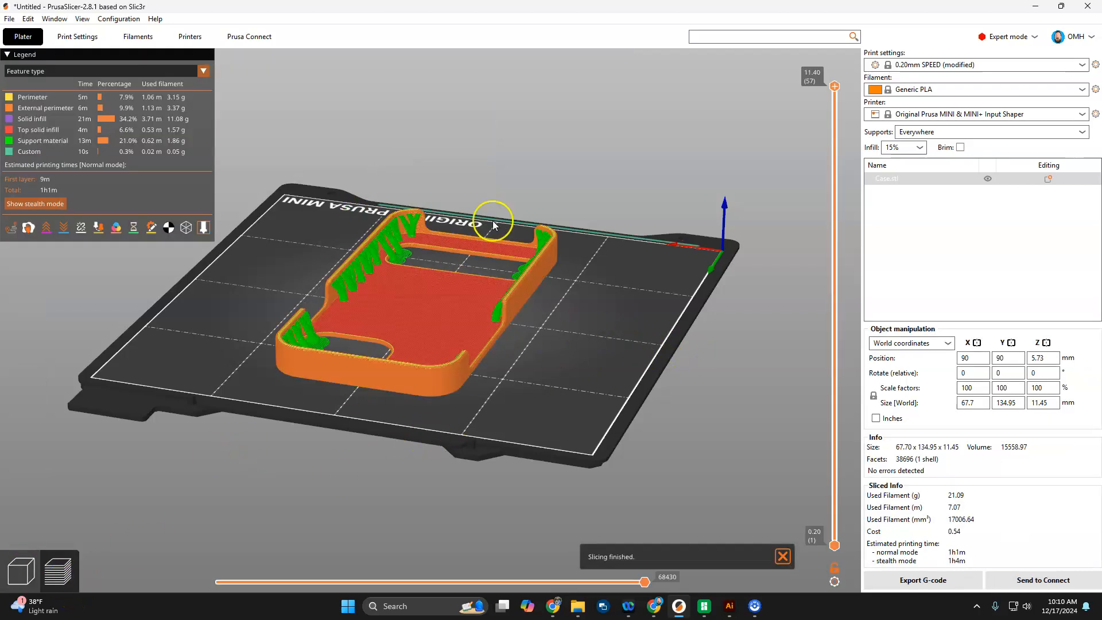
{"action": "scroll", "coordinate": [398, 243], "scroll_direction": "up", "scroll_amount": 8}
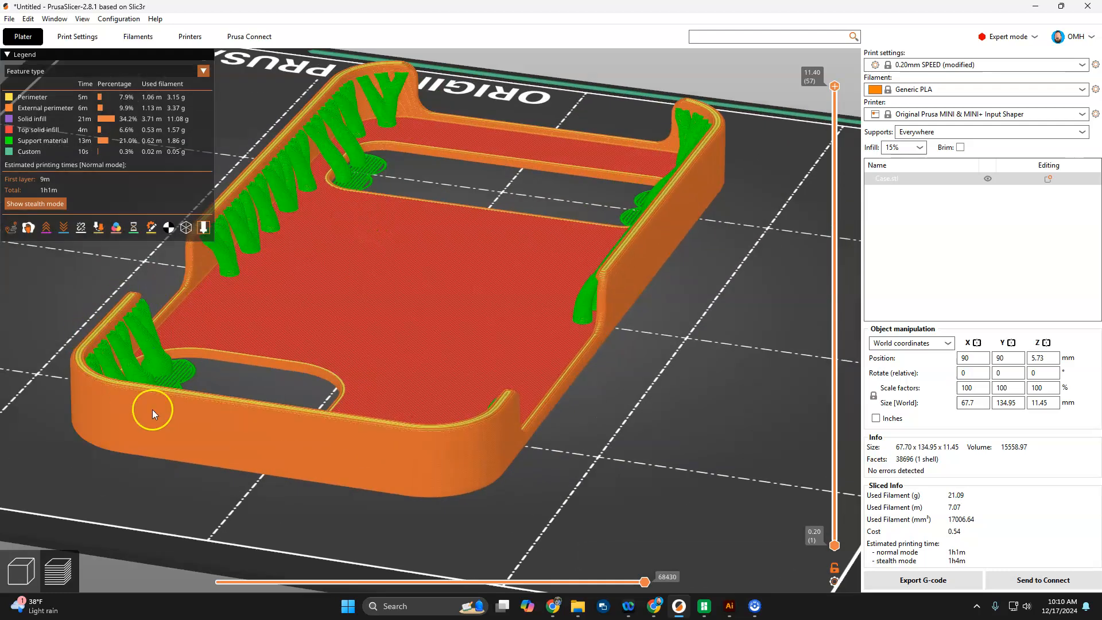
{"action": "left_click", "coordinate": [950, 133]}
{"action": "left_click", "coordinate": [946, 144]}
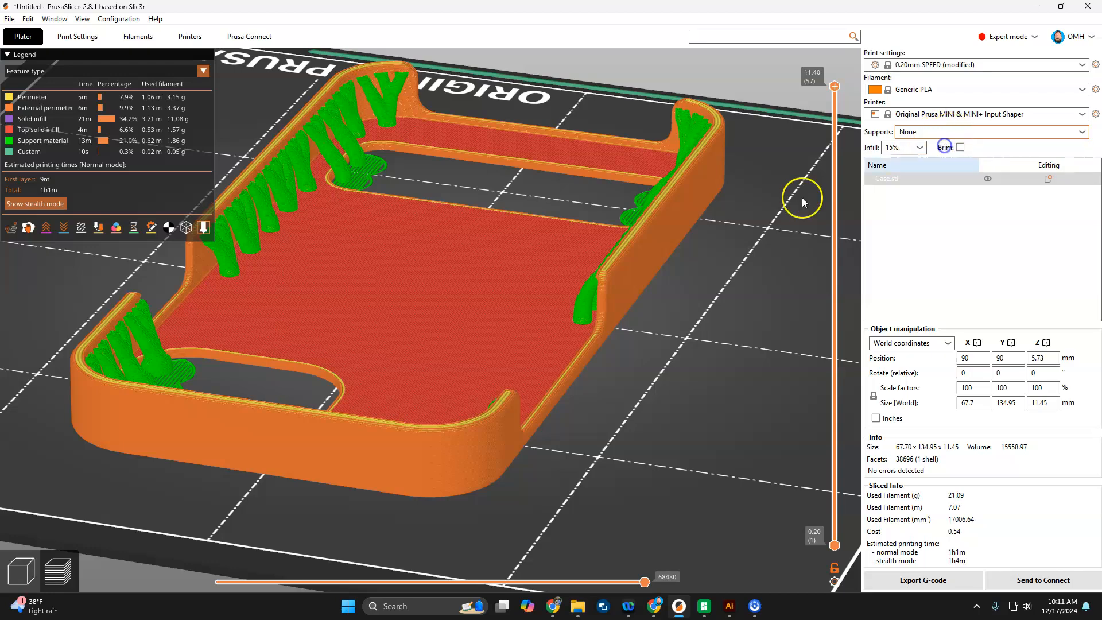
Step: Re-slice the case without supports (40m, 19.22 g) and view it from a low side angle
{"action": "left_click", "coordinate": [26, 579]}
{"action": "left_click", "coordinate": [52, 580]}
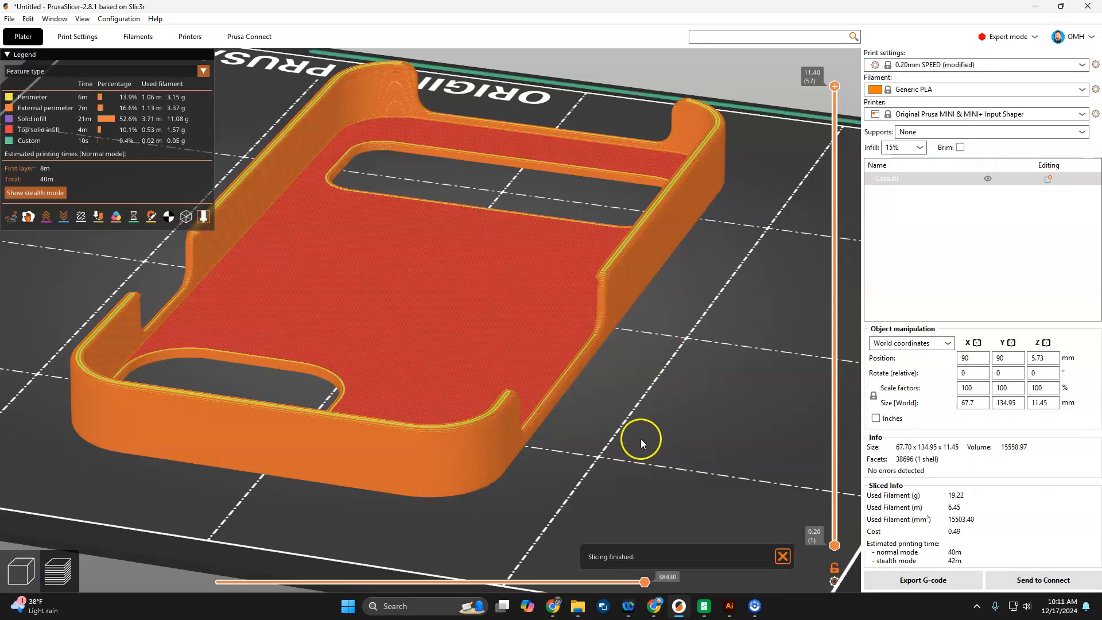
{"action": "mouse_move", "coordinate": [640, 438]}
{"action": "left_mouse_down"}
{"action": "mouse_move", "coordinate": [651, 408]}
{"action": "mouse_move", "coordinate": [646, 428]}
{"action": "left_mouse_up"}
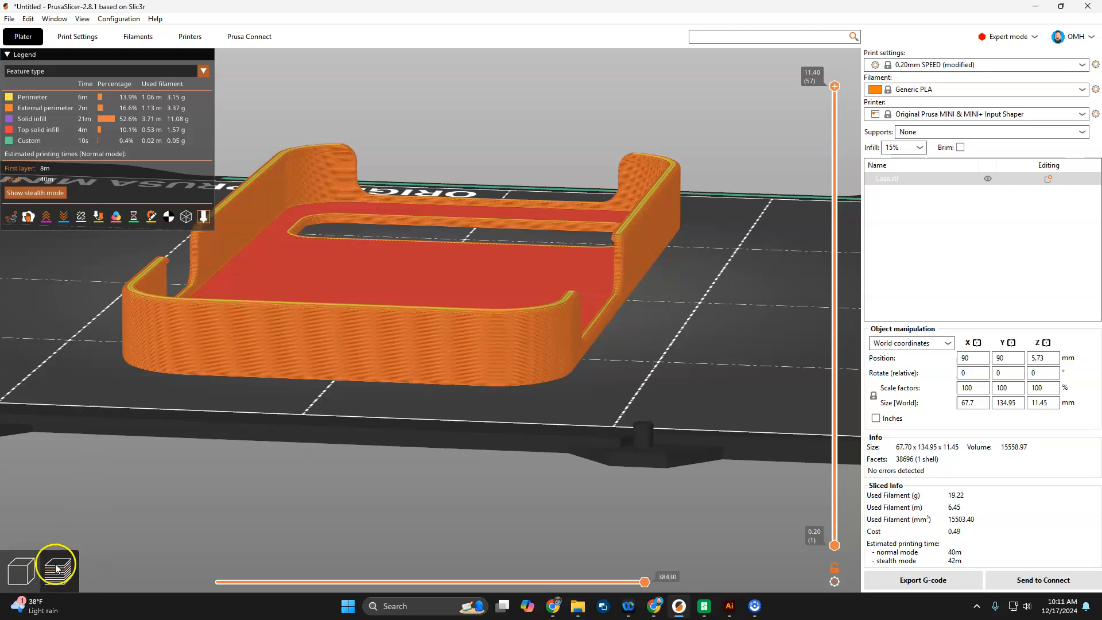
Step: Deselect the case and set Supports back to Everywhere
{"action": "left_click", "coordinate": [21, 571]}
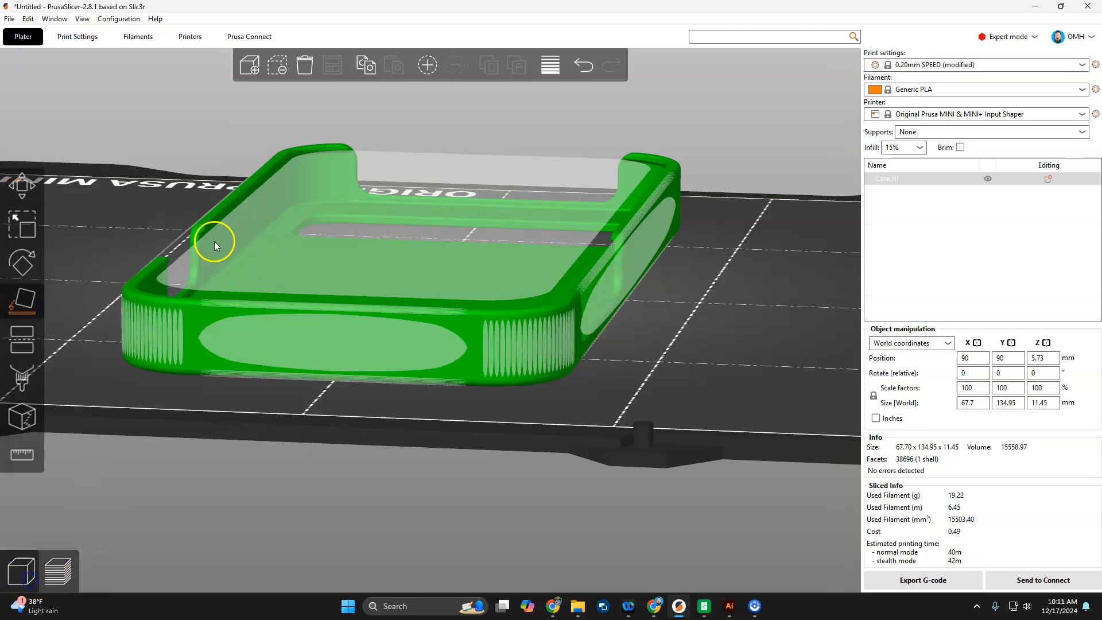
{"action": "left_click", "coordinate": [635, 247]}
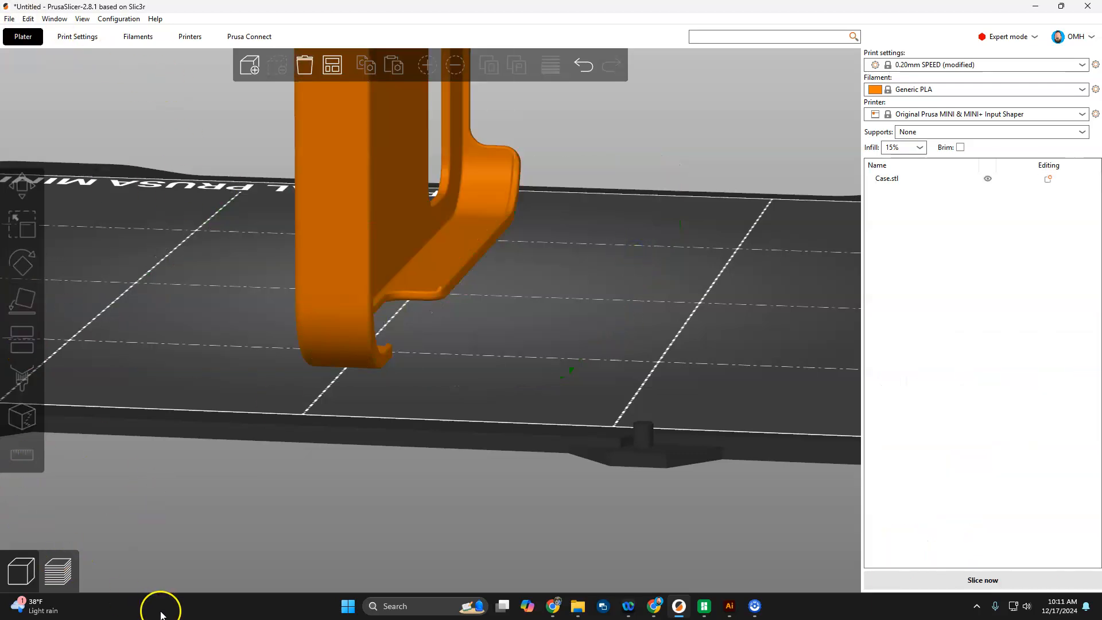
{"action": "left_click", "coordinate": [925, 130]}
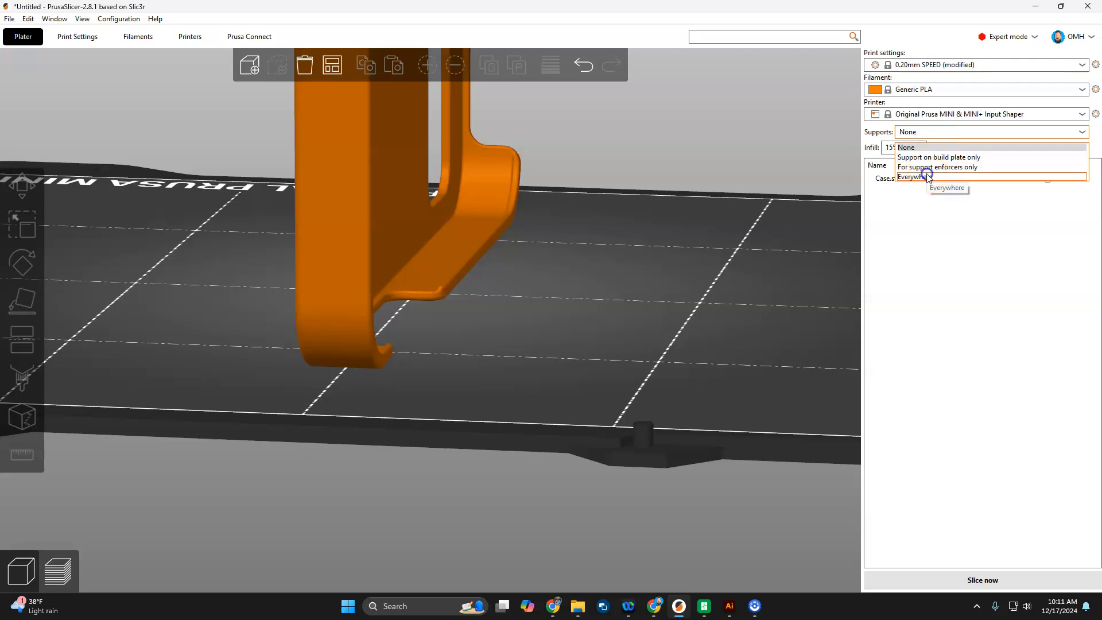
{"action": "left_click", "coordinate": [924, 173]}
Step: Slice the upright case with tree supports (2h10m, 28.76 g) and zoom to inspect them
{"action": "left_click", "coordinate": [54, 573]}
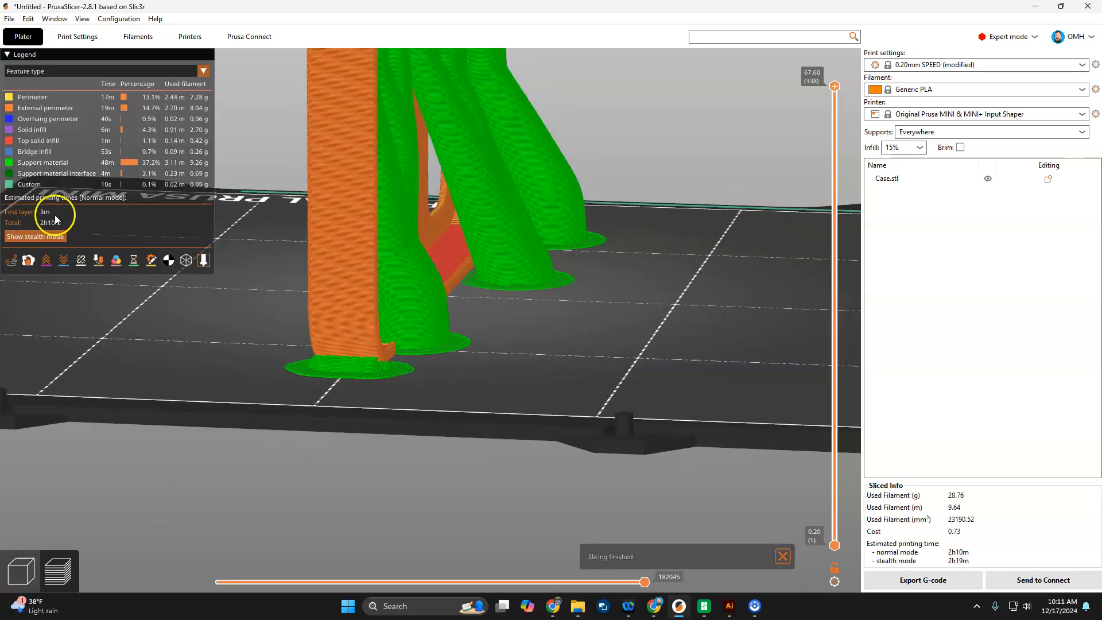
{"action": "scroll", "coordinate": [657, 257], "scroll_direction": "down", "scroll_amount": 6}
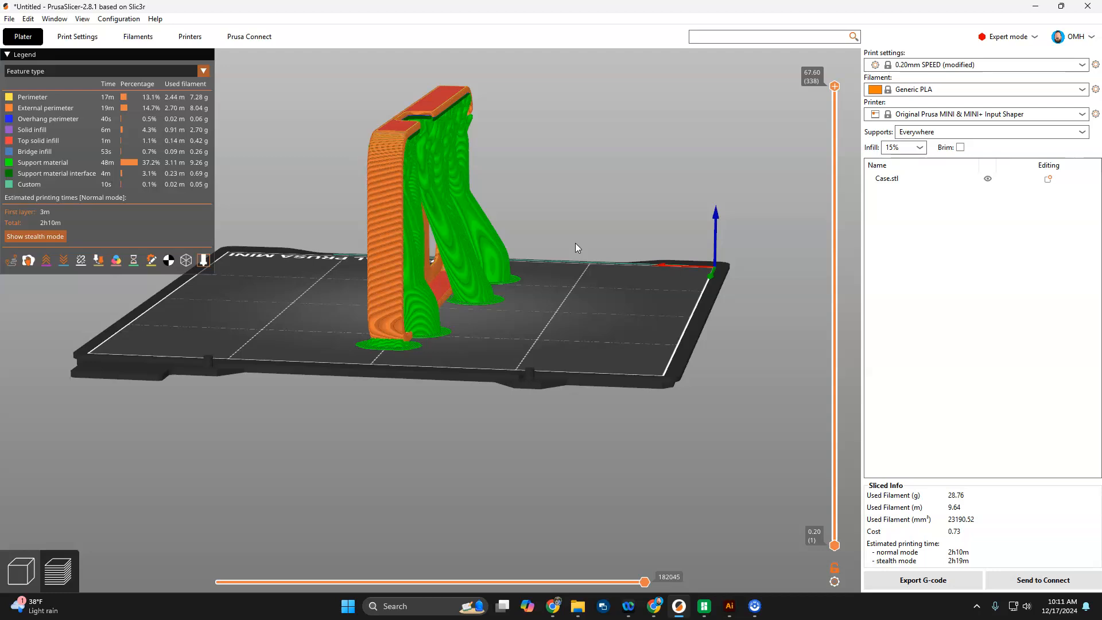
{"action": "scroll", "coordinate": [575, 243], "scroll_direction": "up", "scroll_amount": 2}
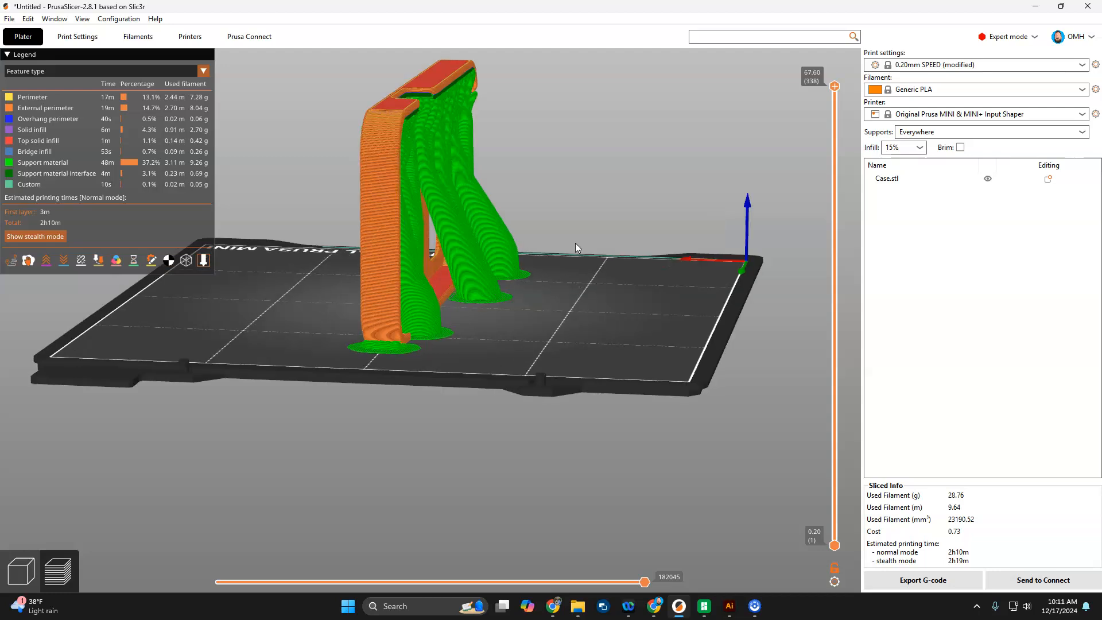
{"action": "scroll", "coordinate": [495, 311], "scroll_direction": "up", "scroll_amount": 3}
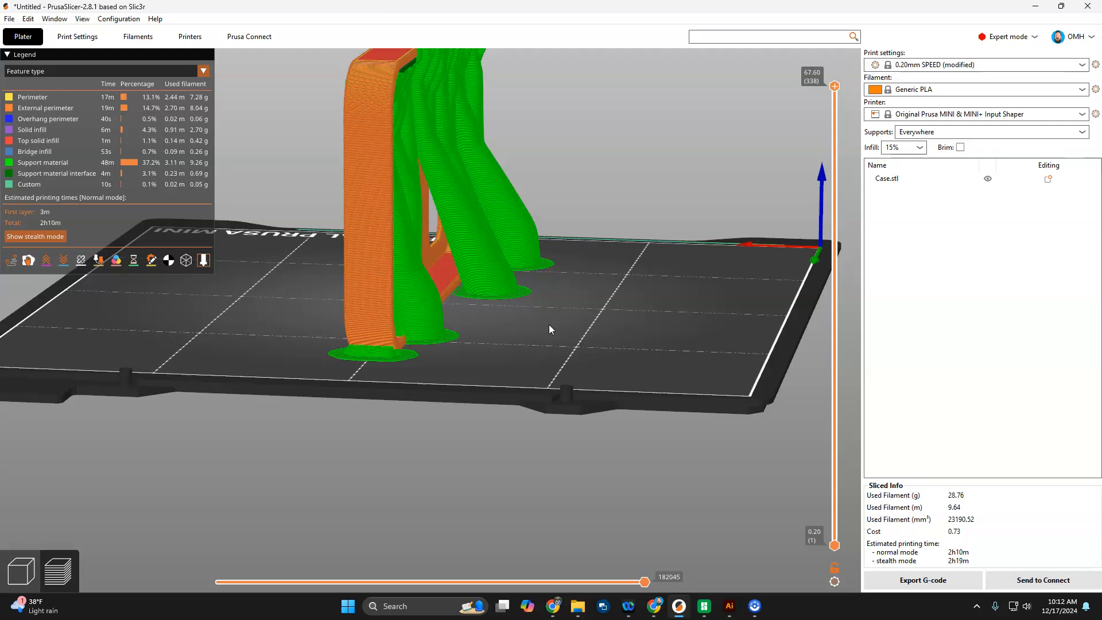
{"action": "scroll", "coordinate": [549, 327], "scroll_direction": "down", "scroll_amount": 3}
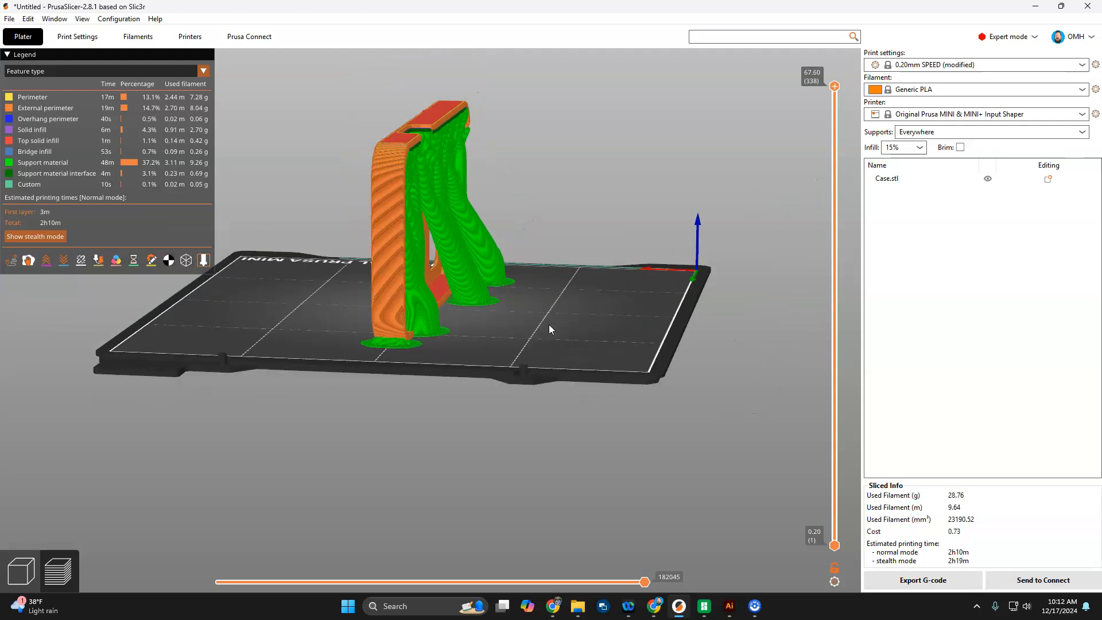